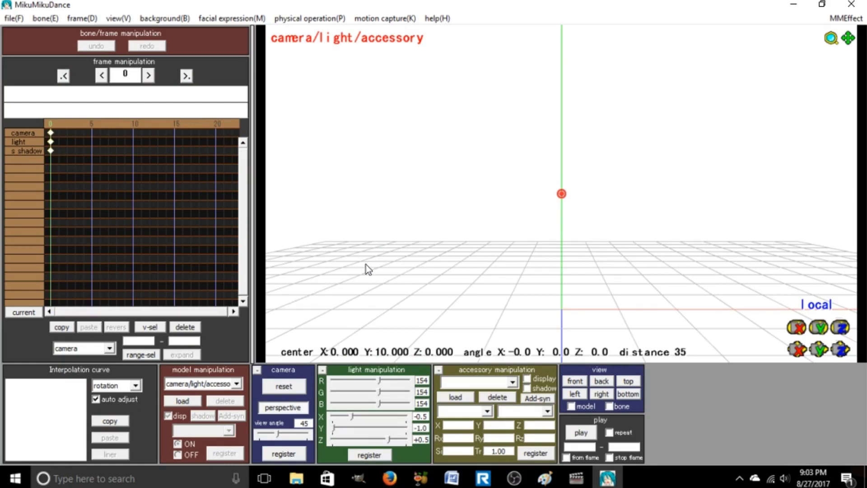
- Open the model loader and scroll the UserFile\Model list down to the .pmd character files
left_click(17, 18)
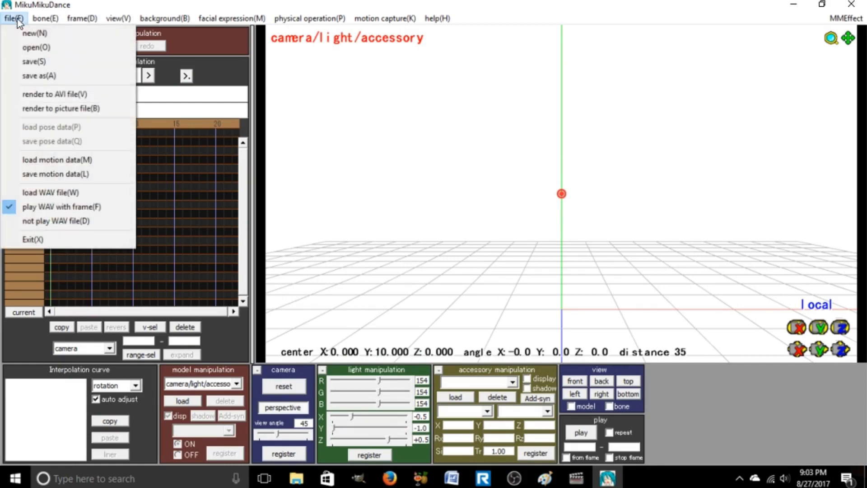
left_click(229, 331)
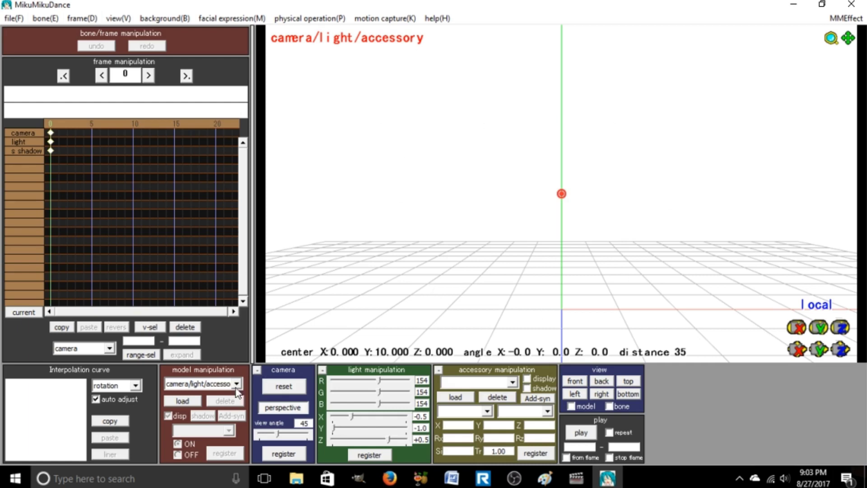
left_click(188, 402)
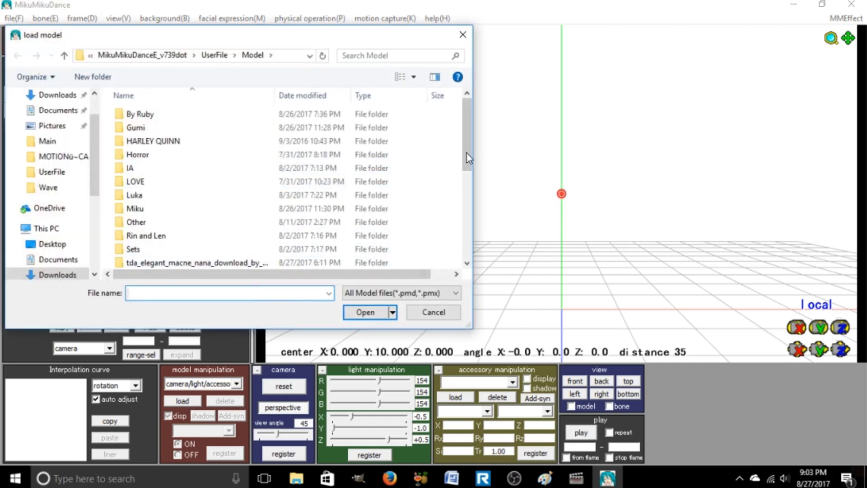
mouse_move(466, 155)
left_mouse_down()
mouse_move(467, 205)
mouse_move(467, 153)
left_mouse_up()
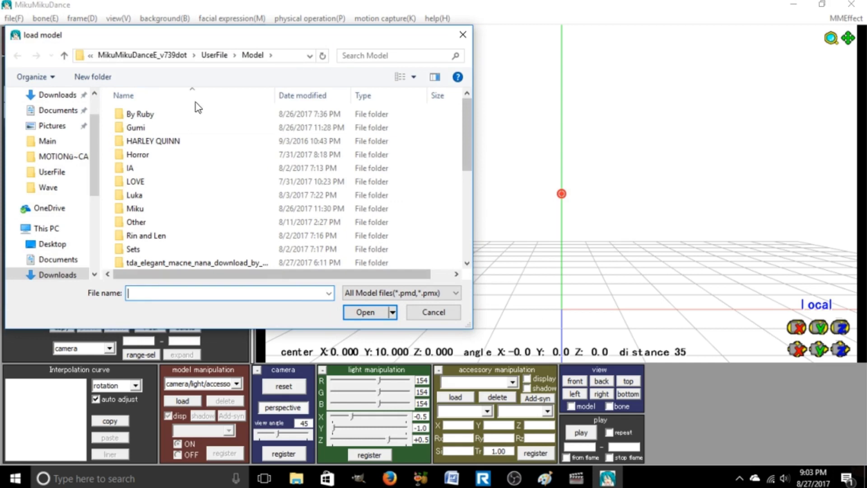
left_click_drag(467, 115, 472, 207)
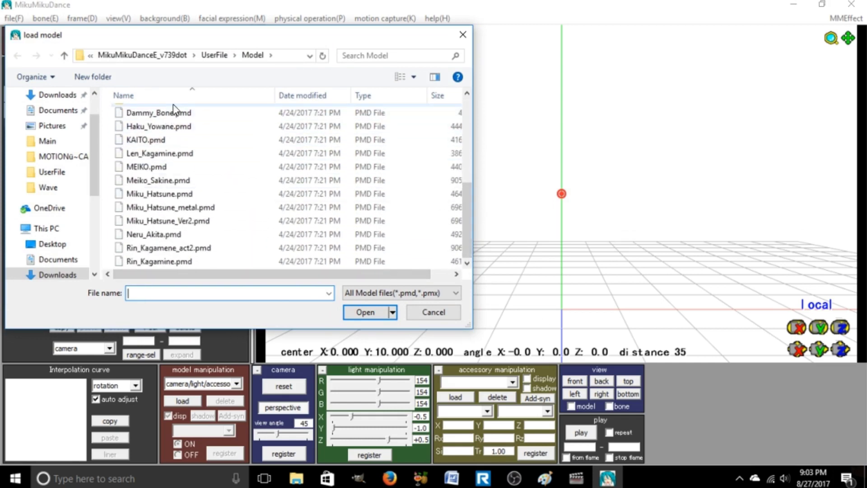
left_click_drag(172, 139, 161, 262)
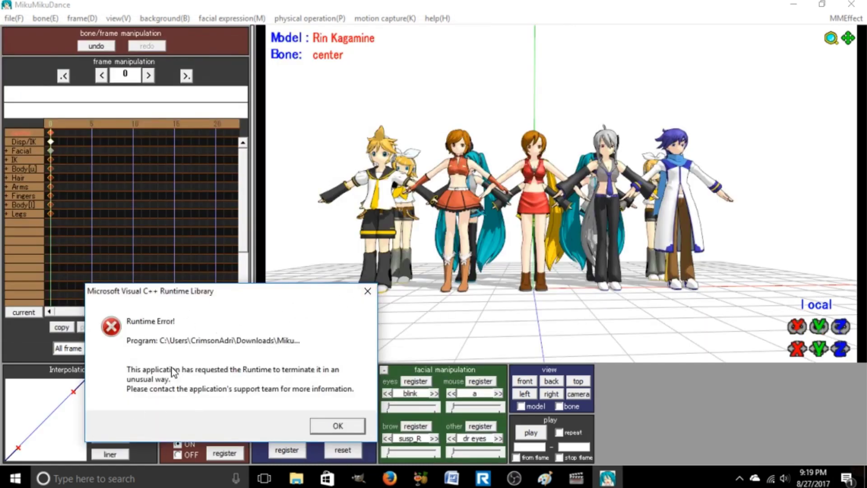
left_click_drag(280, 292, 183, 145)
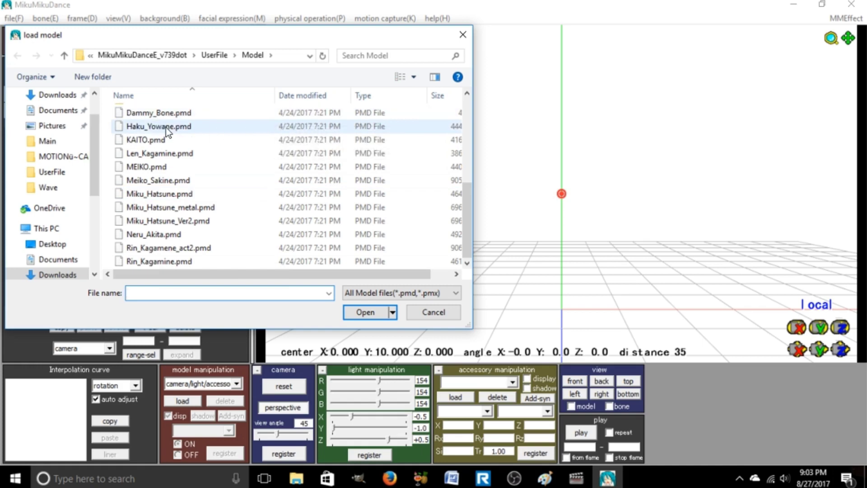
- Load Miku_Hatsune.pmd onto the stage and hide its bone markers
double_click(166, 195)
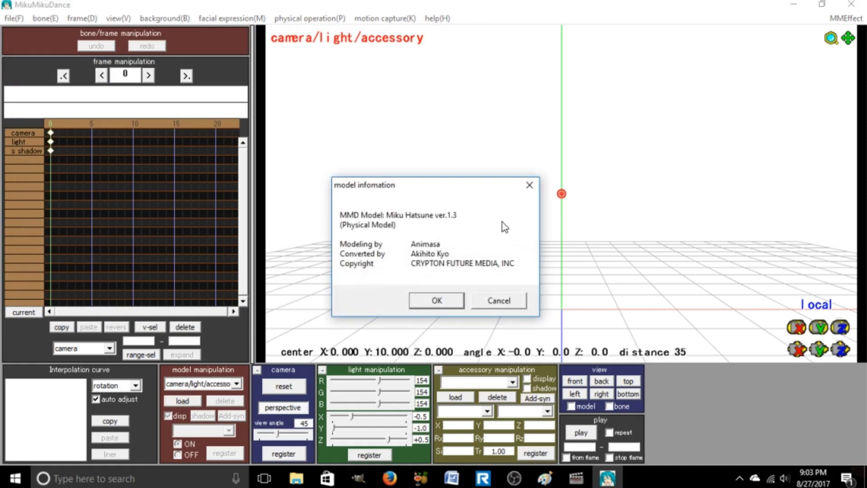
left_click(445, 300)
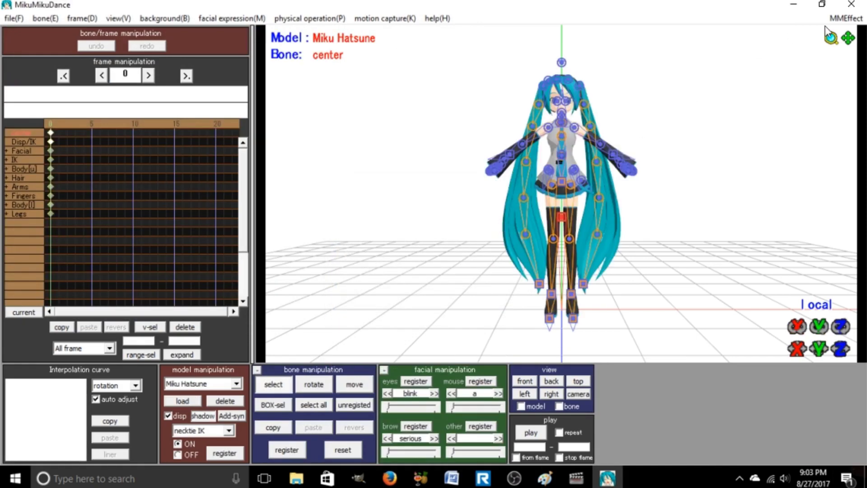
left_click(287, 385)
mouse_move(427, 207)
right_mouse_down()
mouse_move(557, 221)
mouse_move(420, 219)
mouse_move(437, 216)
right_mouse_up()
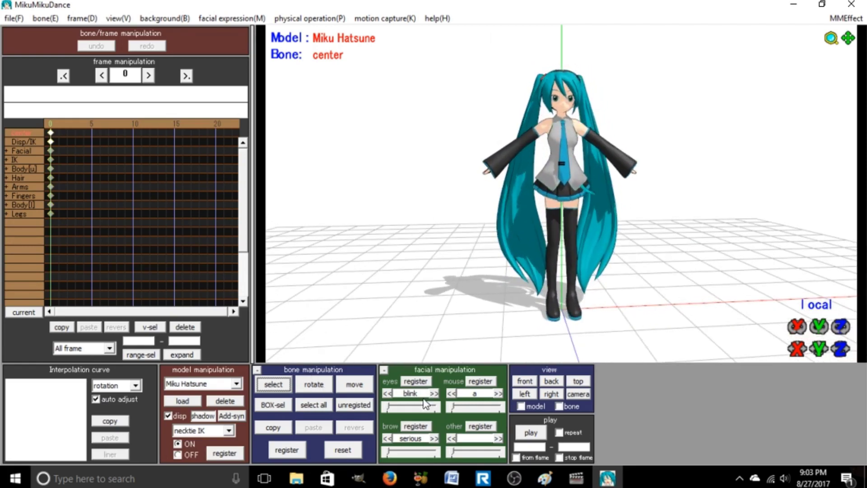
left_click(390, 410)
- Load Miku_Hatsune_metal.pmd as a second model and move it beside Miku
left_click(203, 383)
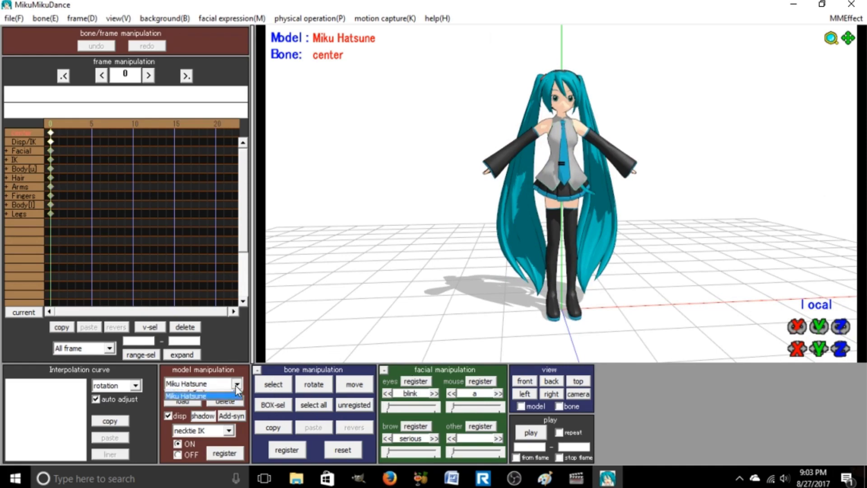
left_click(195, 406)
left_click(194, 403)
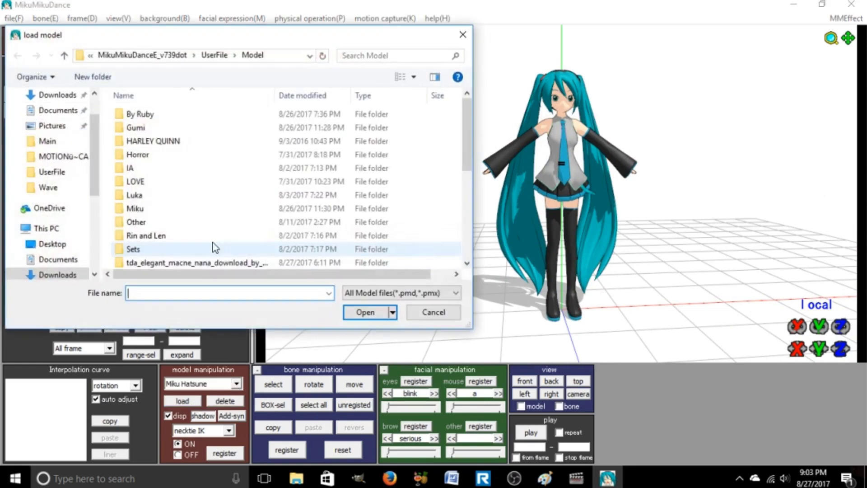
scroll(245, 203, "down", 5)
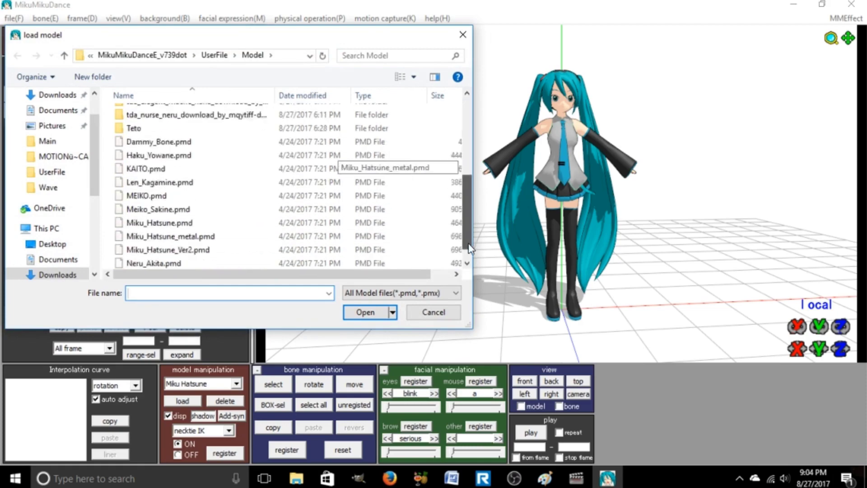
double_click(213, 205)
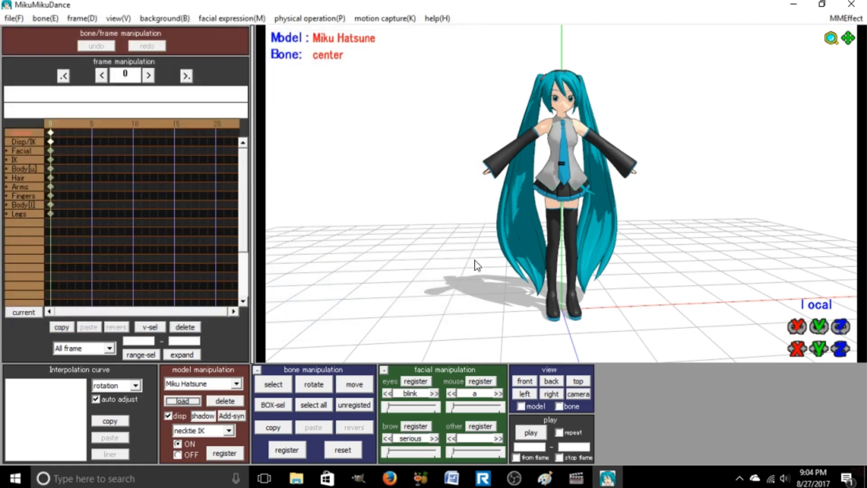
left_click(424, 307)
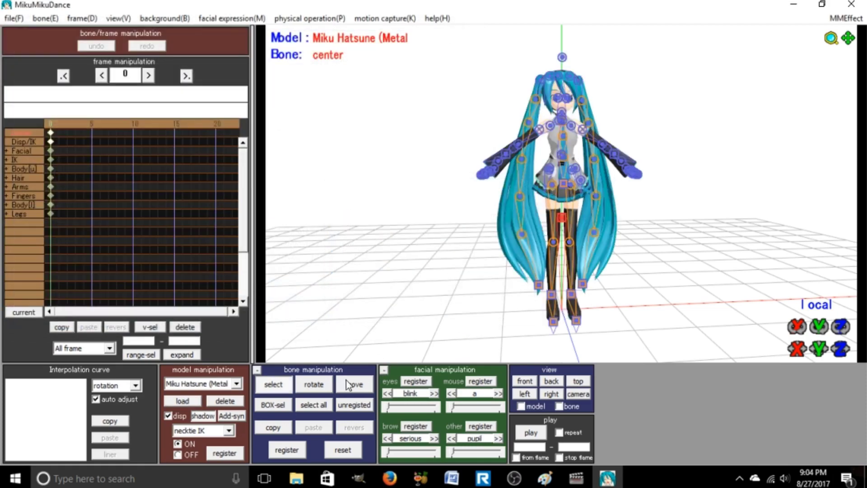
left_click_drag(593, 218, 433, 224)
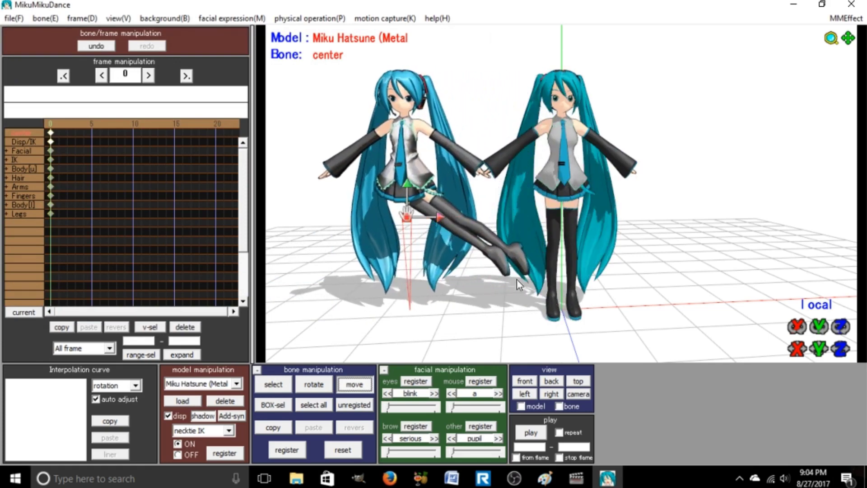
left_click_drag(438, 222, 459, 226)
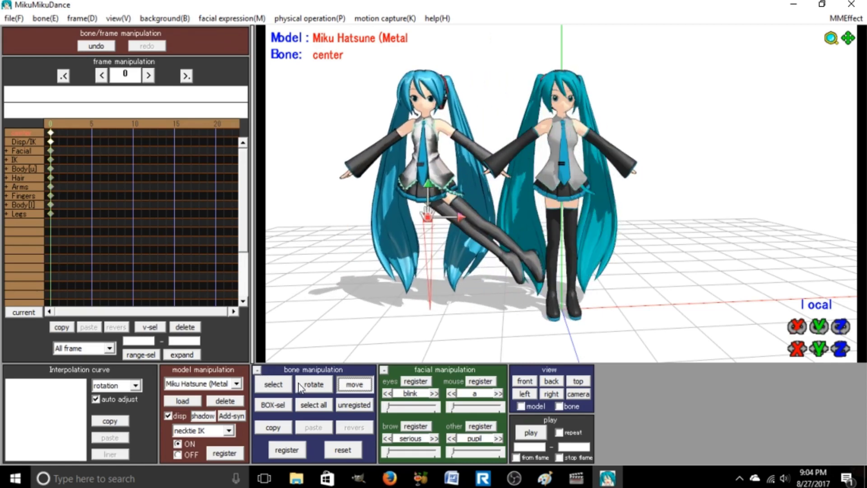
- Delete the Metal Miku model from the scene
left_click(277, 385)
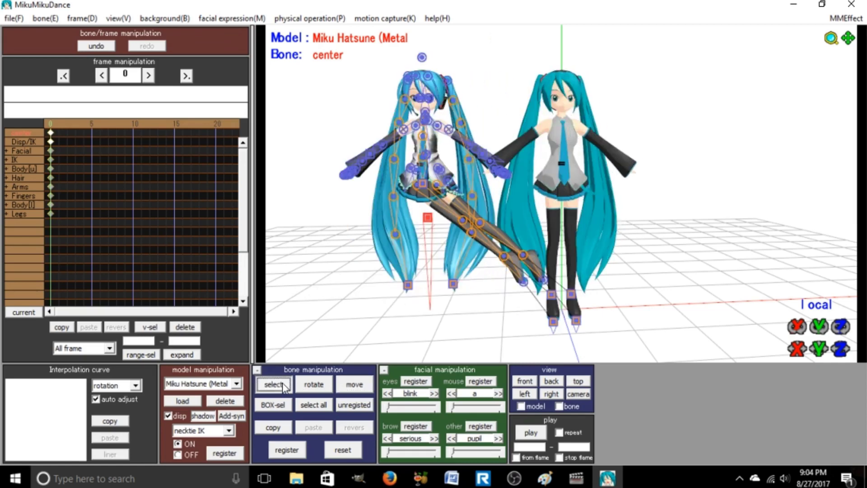
left_click(553, 322)
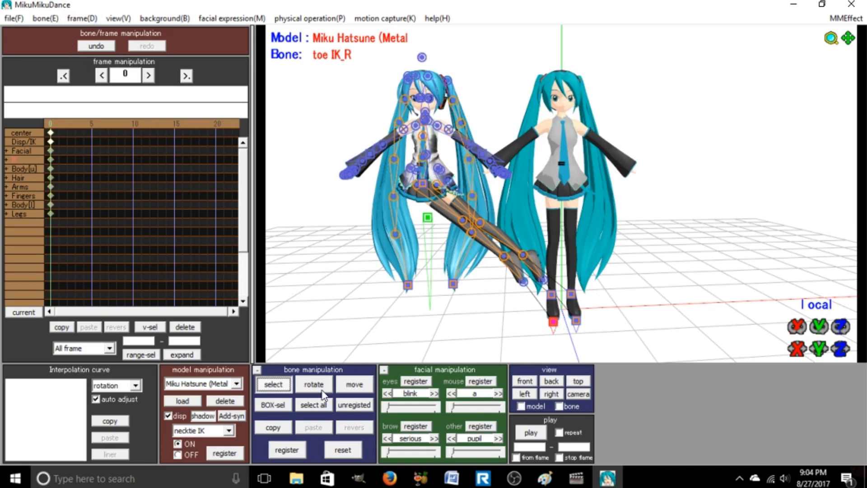
left_click(234, 401)
left_click(435, 294)
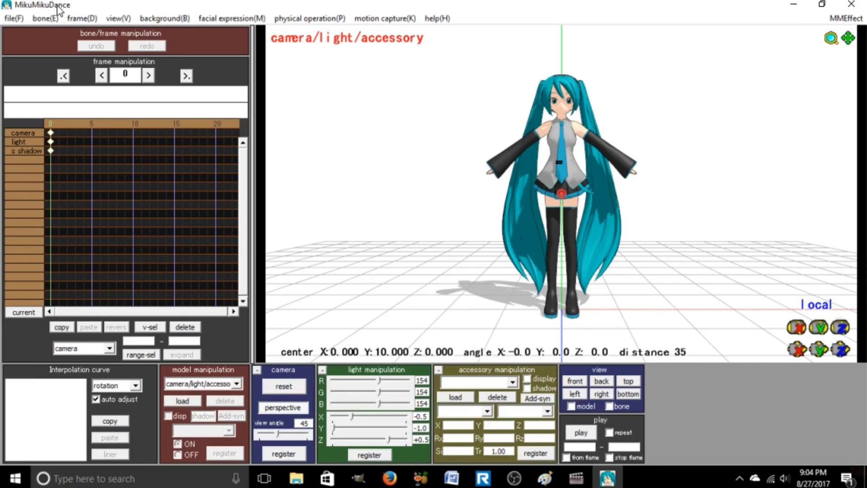
- Make Miku Hatsune the edited model and select all her bone keyframes
left_click(79, 18)
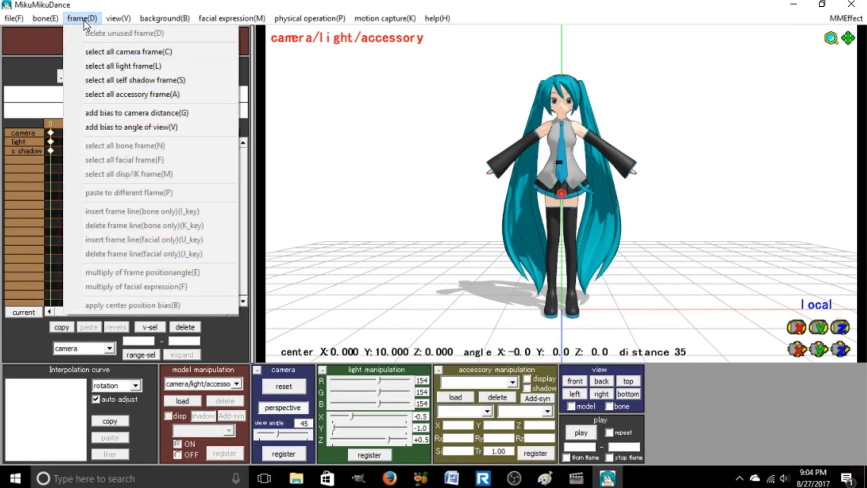
left_click(84, 19)
left_click(237, 383)
left_click(199, 400)
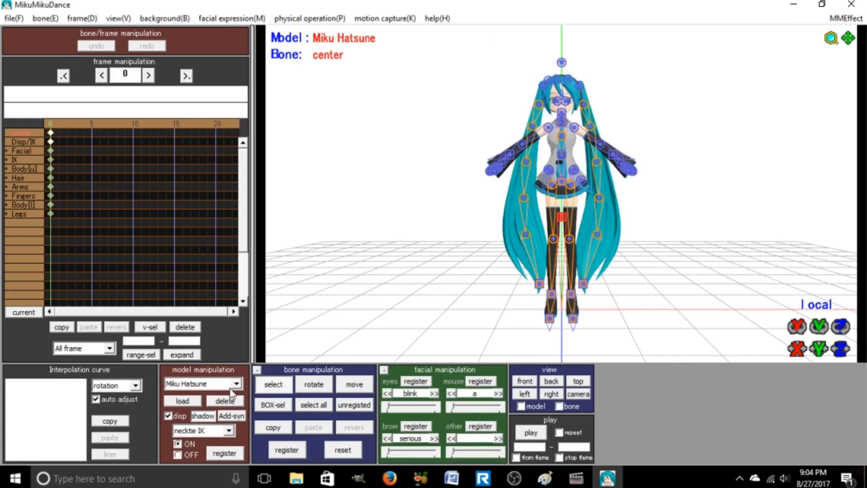
left_click(88, 18)
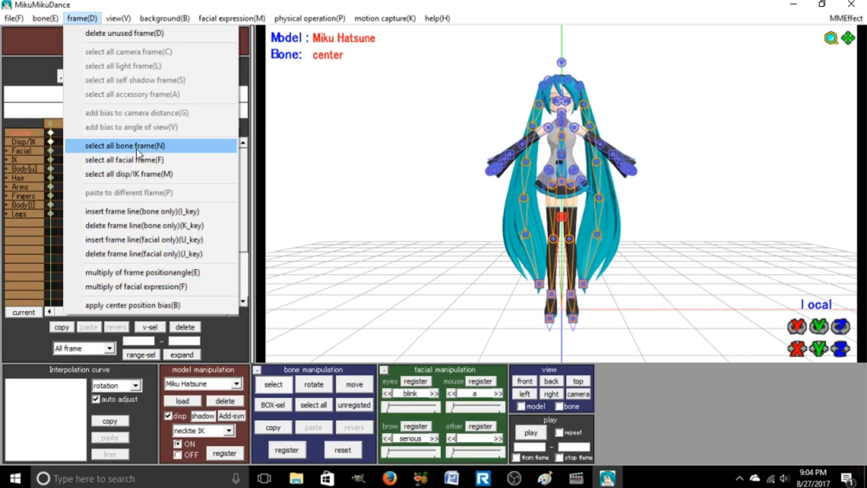
left_click(136, 146)
- Apply a center position bias of X 4.0, then undo it with Ctrl+Z
left_click(82, 18)
left_click(114, 305)
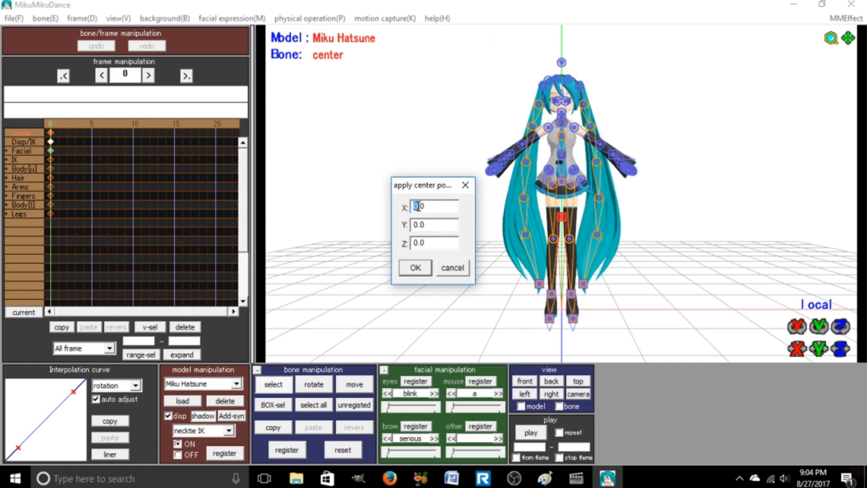
type("4")
left_click(414, 267)
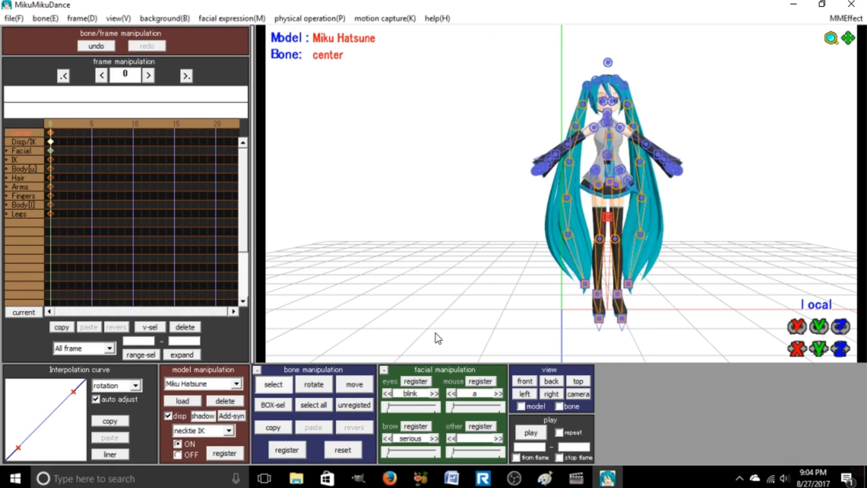
key("ctrl+z")
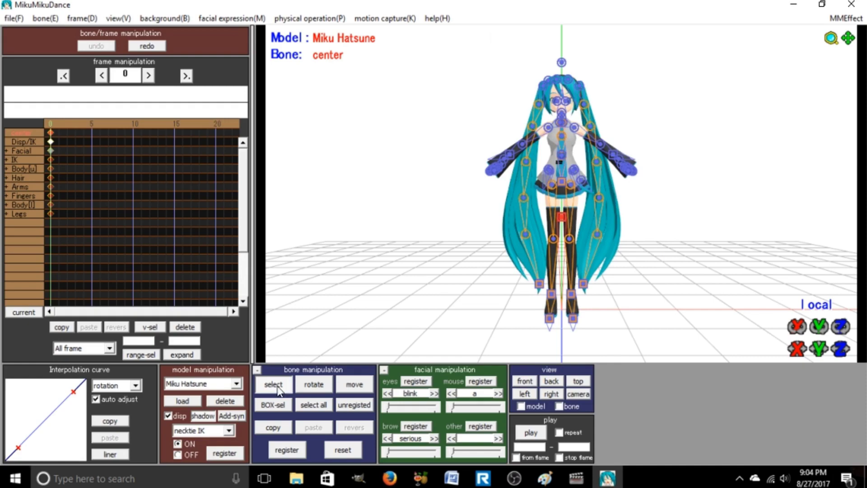
left_click(278, 389)
mouse_move(470, 251)
right_mouse_down()
mouse_move(622, 252)
mouse_move(460, 252)
right_mouse_up()
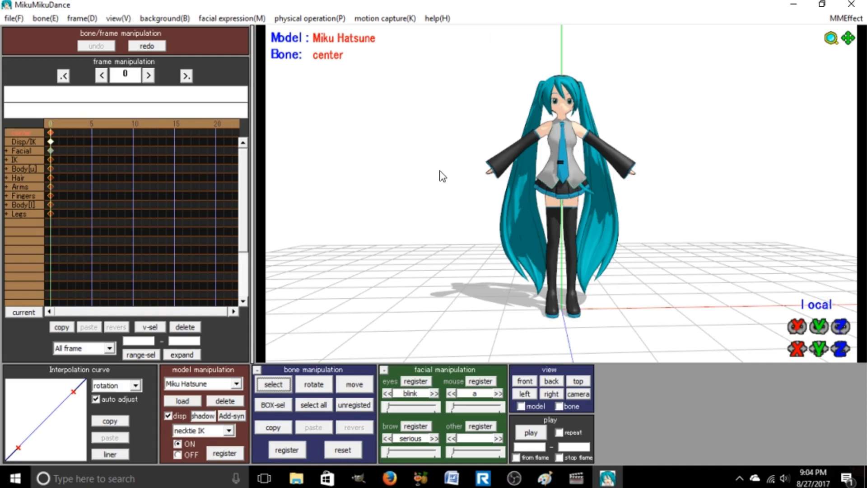
- Zoom in on Miku's face and register the open-eyes facial keyframe at frame 0
scroll(440, 174, "up", 5)
middle_click_drag(435, 172, 568, 199)
scroll(556, 289, "up", 3)
scroll(571, 202, "up", 2)
scroll(568, 193, "down", 2)
scroll(567, 193, "up", 1)
scroll(568, 194, "down", 3)
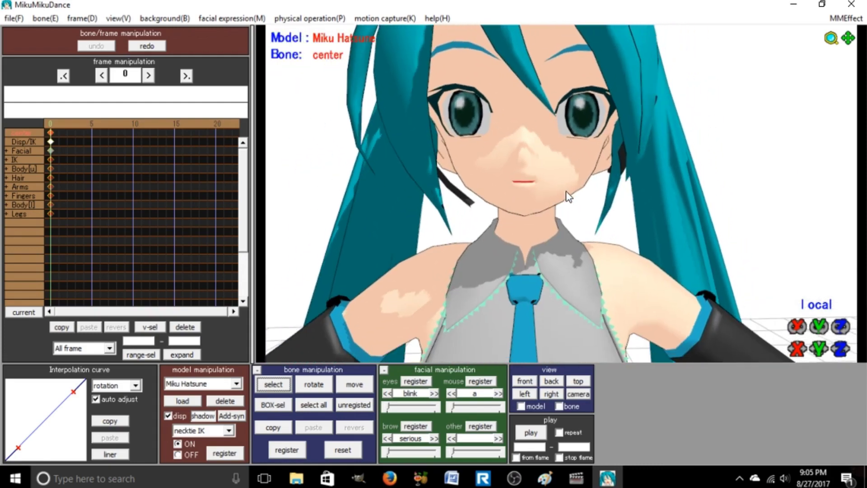
scroll(569, 199, "up", 1)
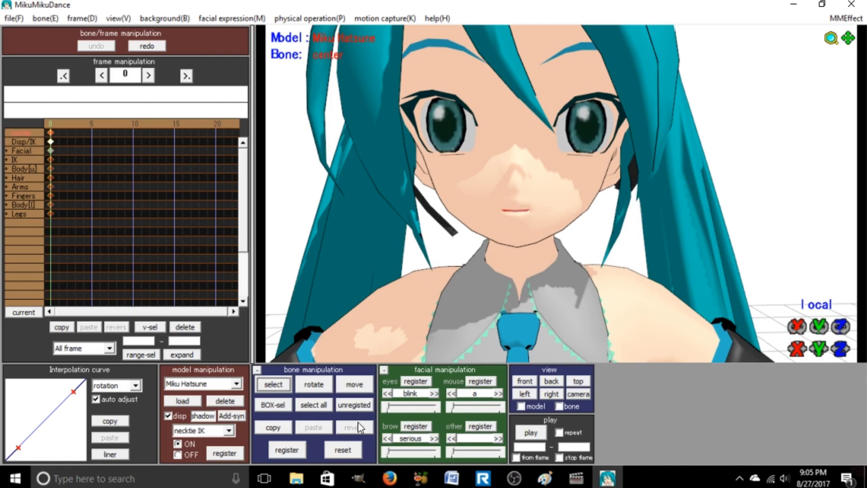
left_click(410, 382)
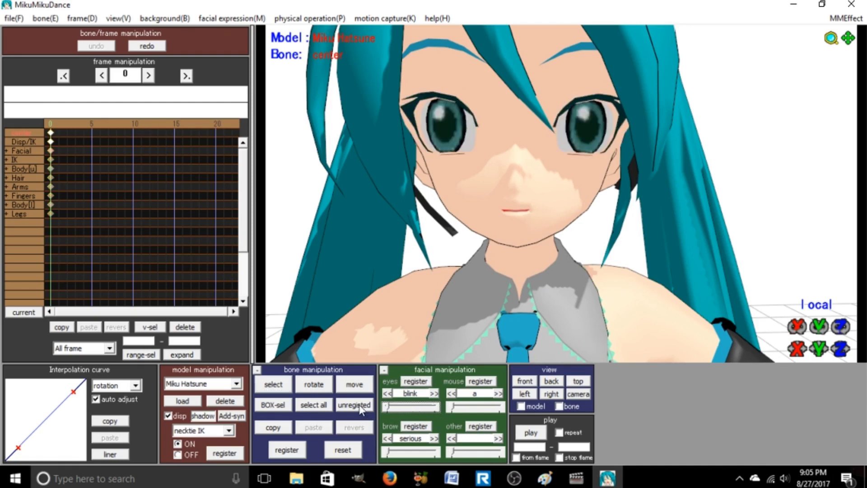
- Register closed eyes at frame 20 and open eyes at frame 40, then play
left_click(176, 126)
left_click(150, 126)
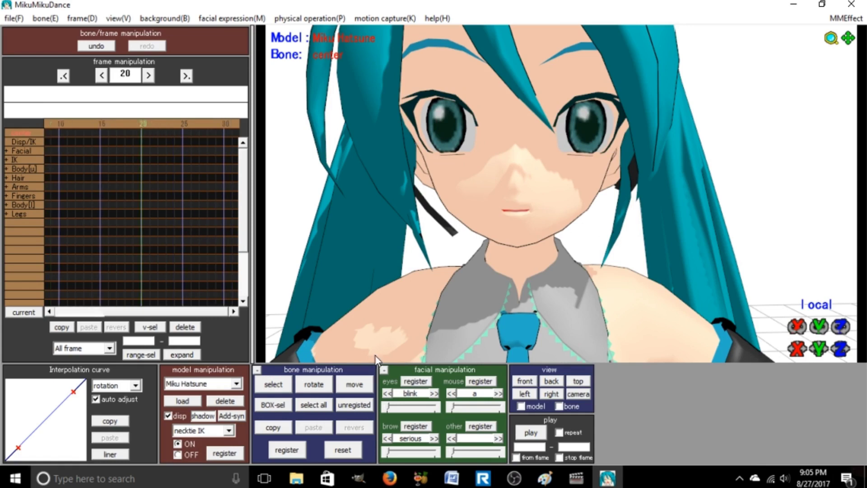
left_click_drag(399, 408, 436, 407)
left_click(427, 383)
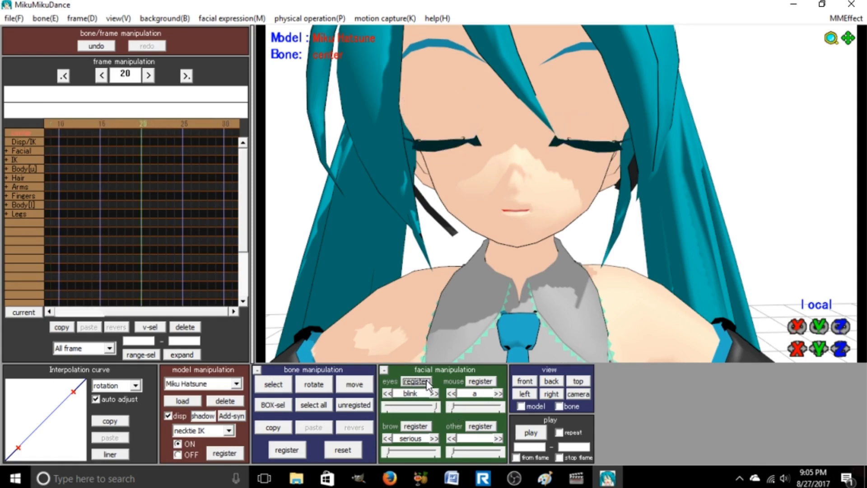
left_click(224, 121)
left_click(223, 121)
left_click_drag(434, 407, 373, 400)
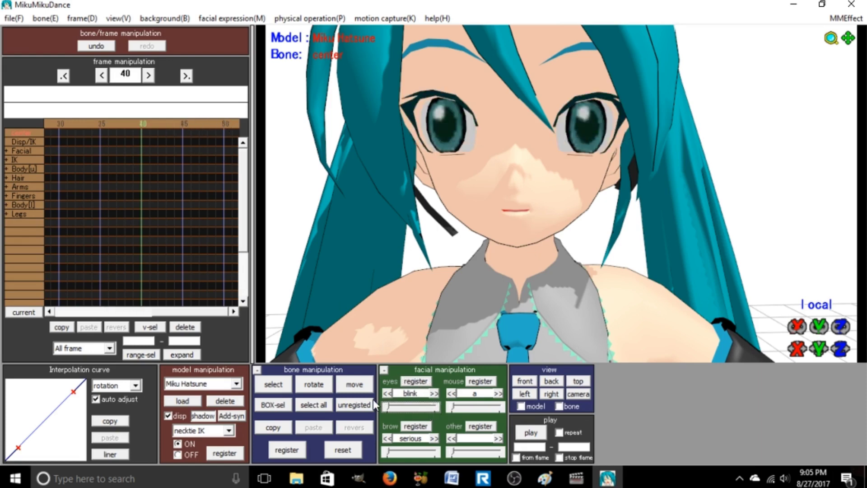
left_click(416, 382)
left_click(532, 434)
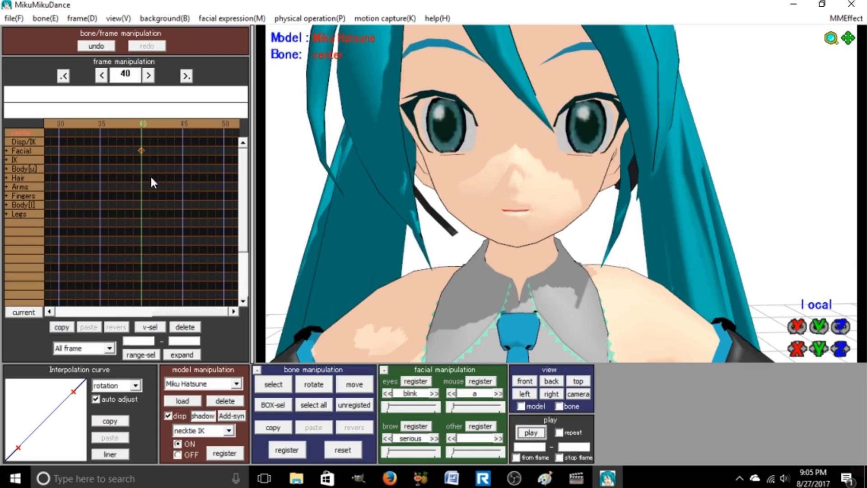
- Add a closed-eyes key at frame 10 and a reopened-eyes key at frame 20
left_click_drag(158, 316, 52, 309)
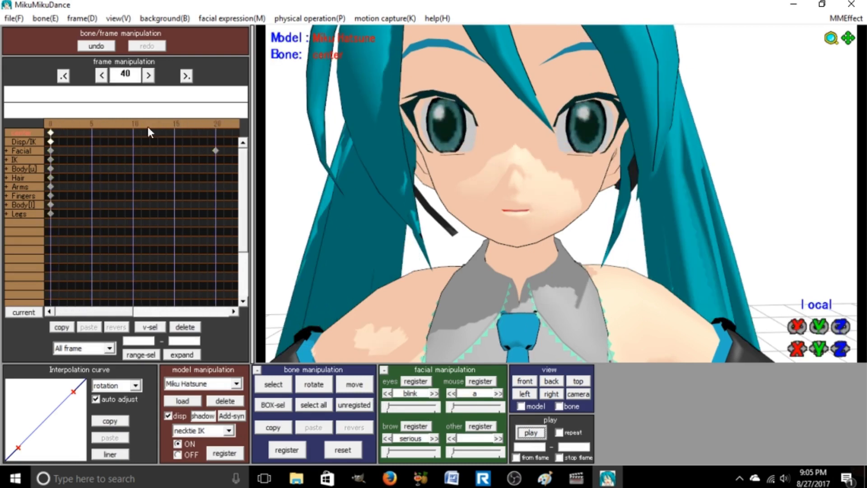
left_click(134, 123)
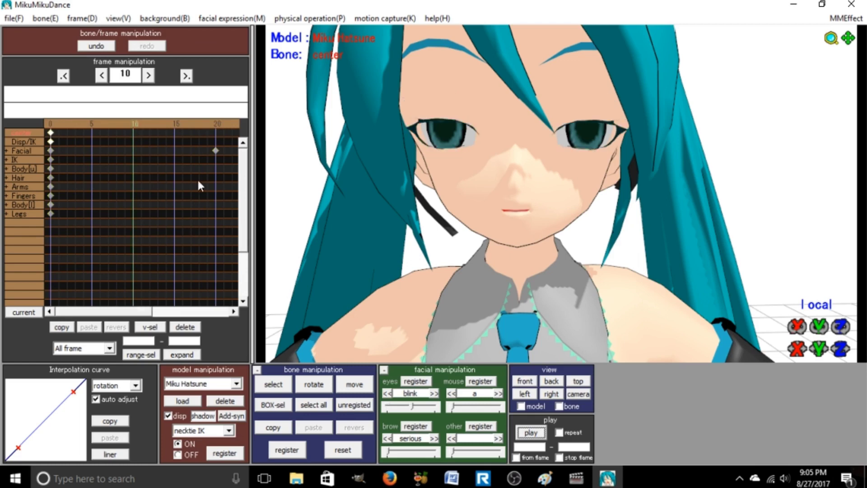
left_click_drag(411, 408, 388, 407)
left_click(415, 381)
left_click(216, 124)
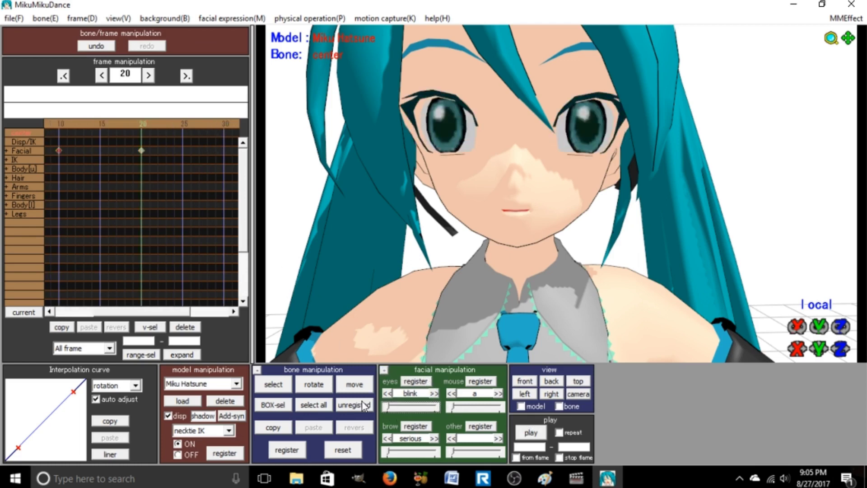
left_click(416, 381)
left_click(223, 124)
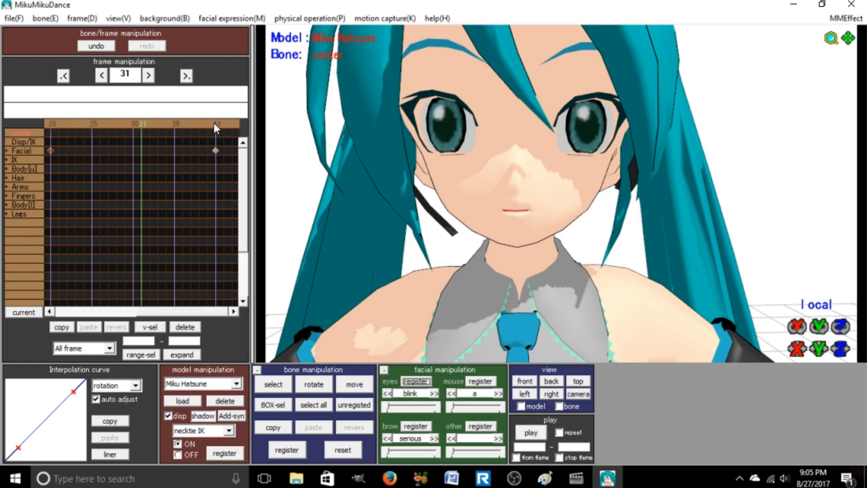
left_click(213, 123)
left_click(143, 151)
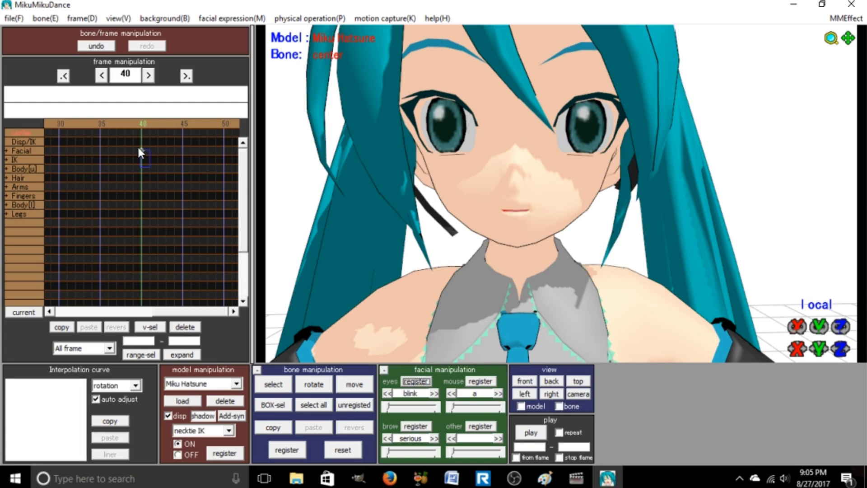
- Play back the blink and return to the full-body front view
left_click(8, 152)
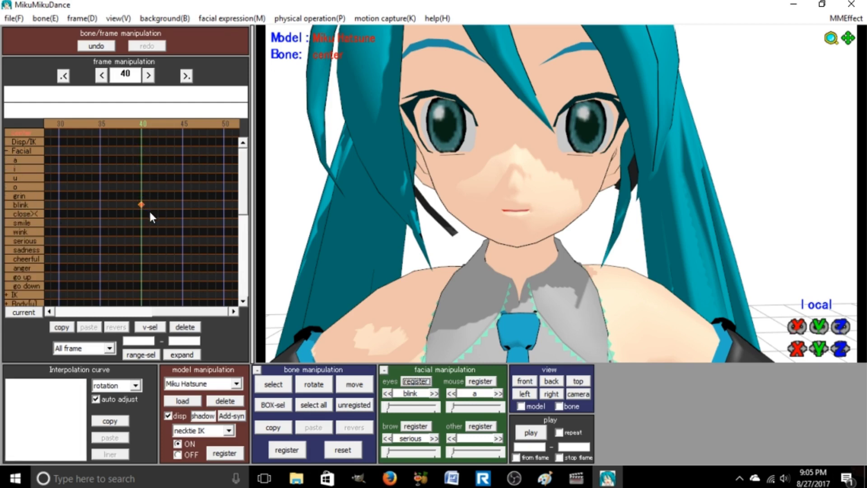
left_click(7, 151)
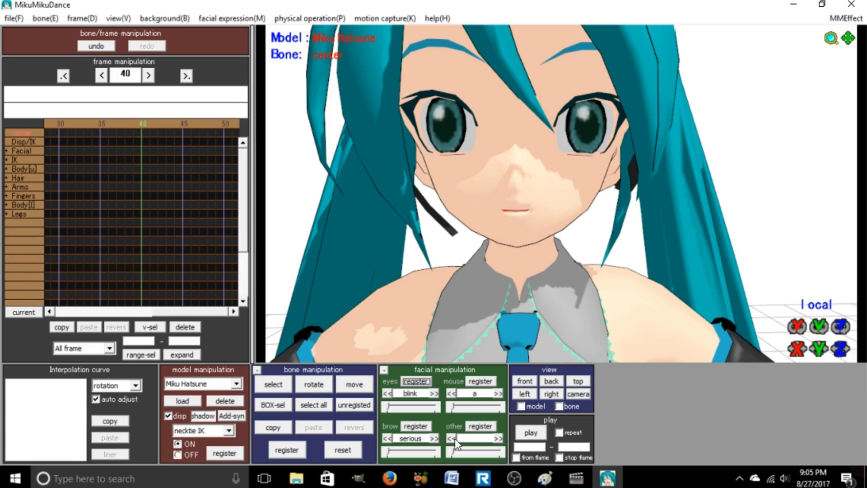
left_click(519, 432)
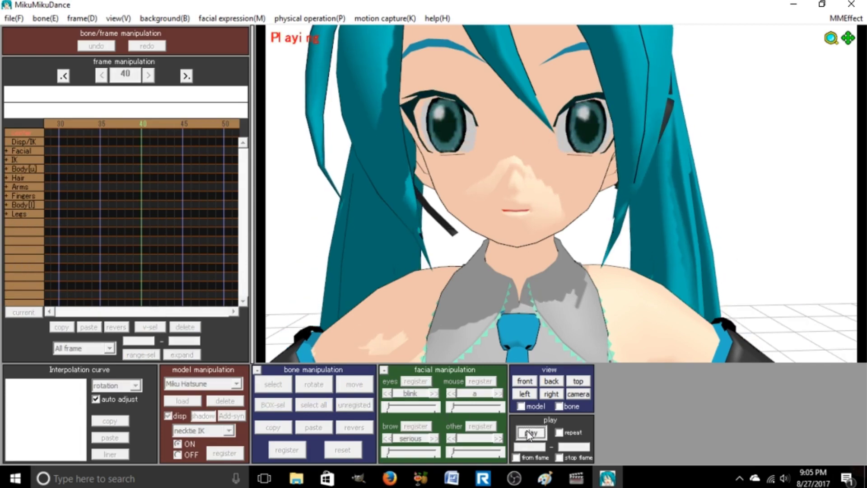
left_click(525, 382)
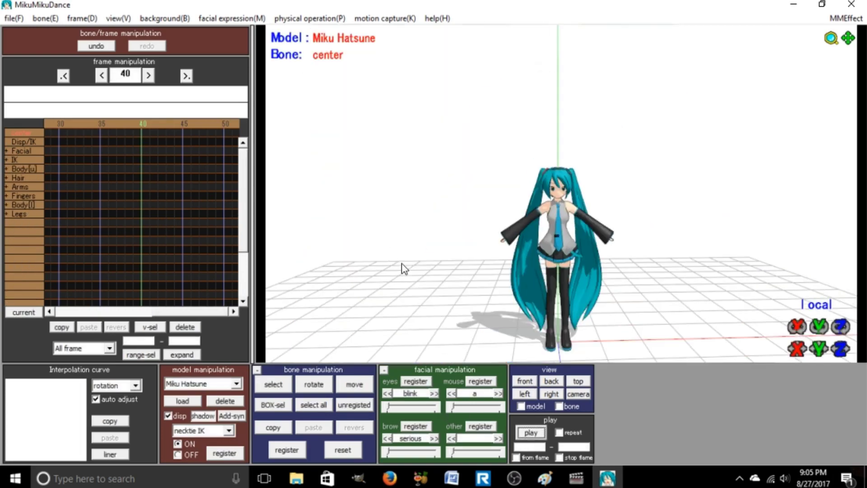
middle_click_drag(562, 194, 541, 95)
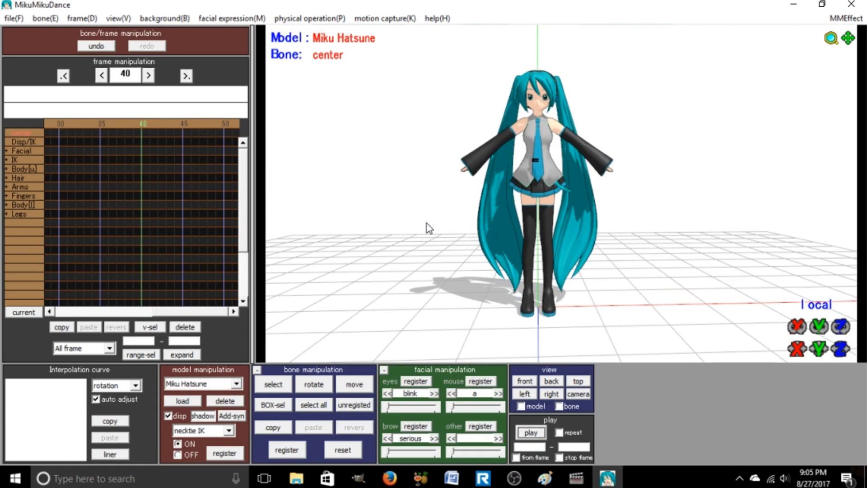
- Load Gothic.pmx from Miku > gothic_miku > Gothic Miku and shift it along X
left_click(184, 400)
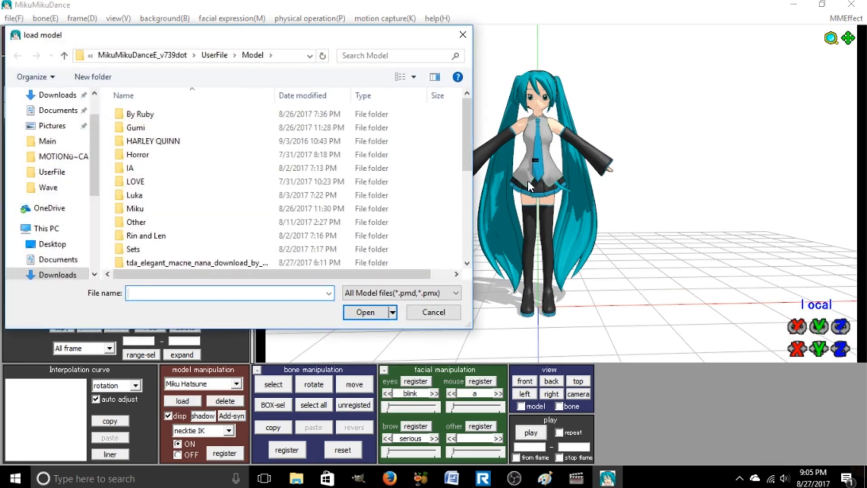
double_click(167, 208)
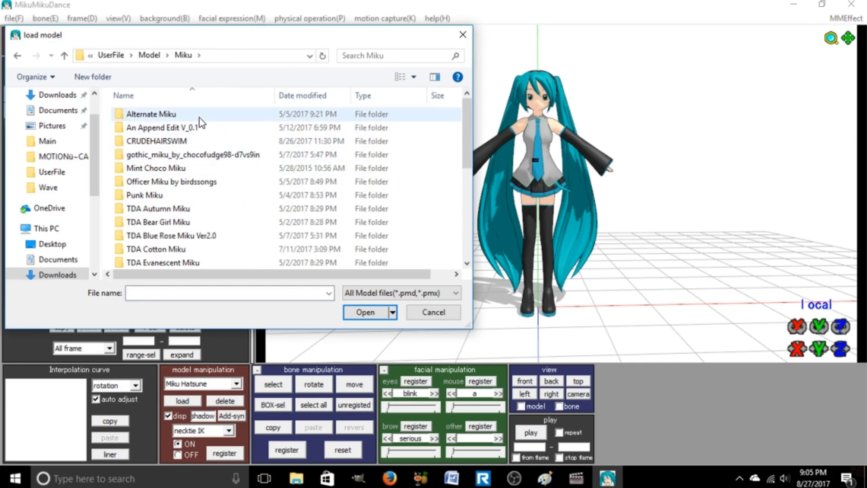
double_click(194, 156)
double_click(182, 115)
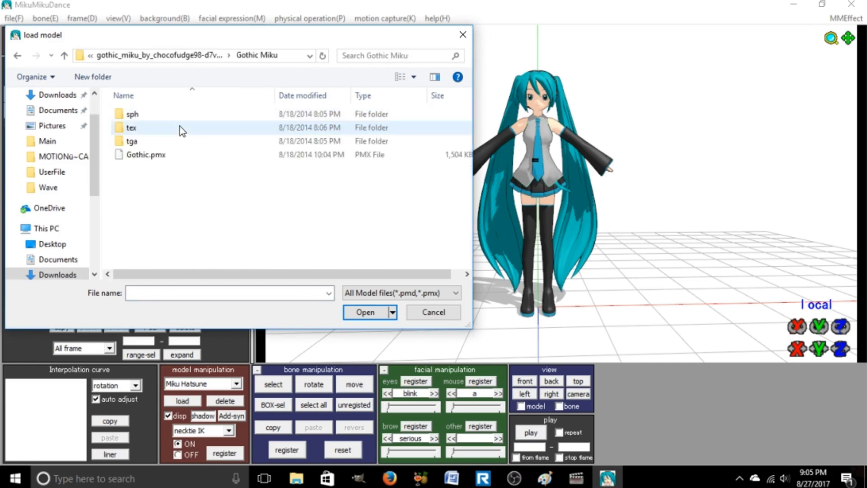
left_click(165, 157)
double_click(165, 156)
left_click(422, 292)
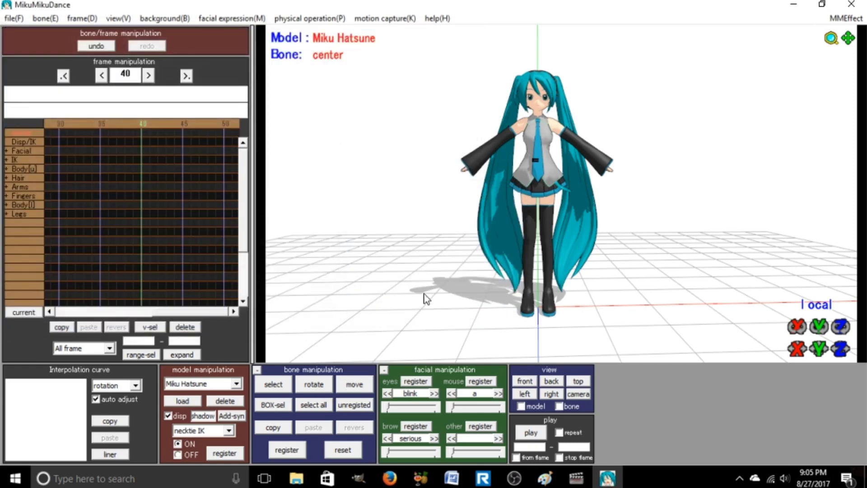
left_click(354, 384)
left_click_drag(571, 307, 446, 311)
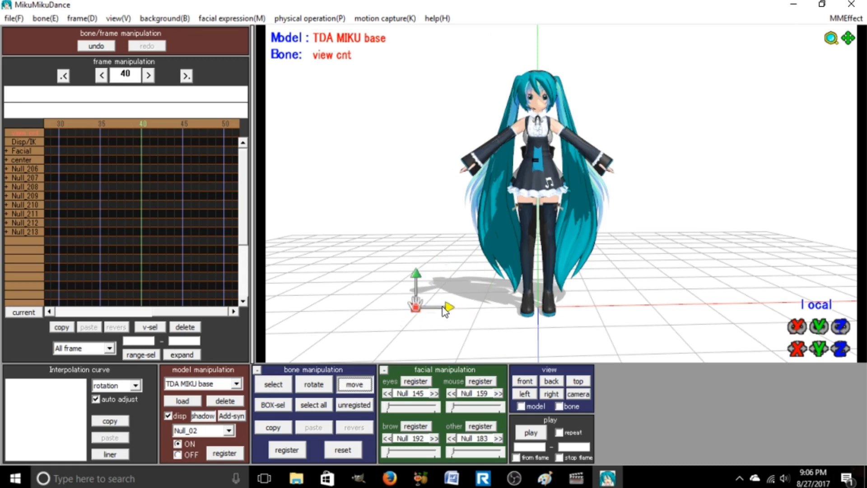
- Hide the original Miku Hatsune model and zoom in on Gothic Miku
left_click(237, 383)
left_click(215, 409)
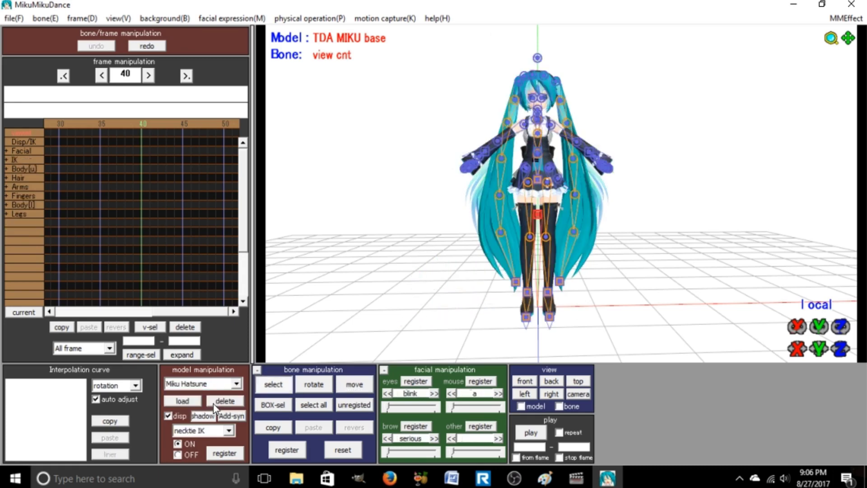
left_click(168, 415)
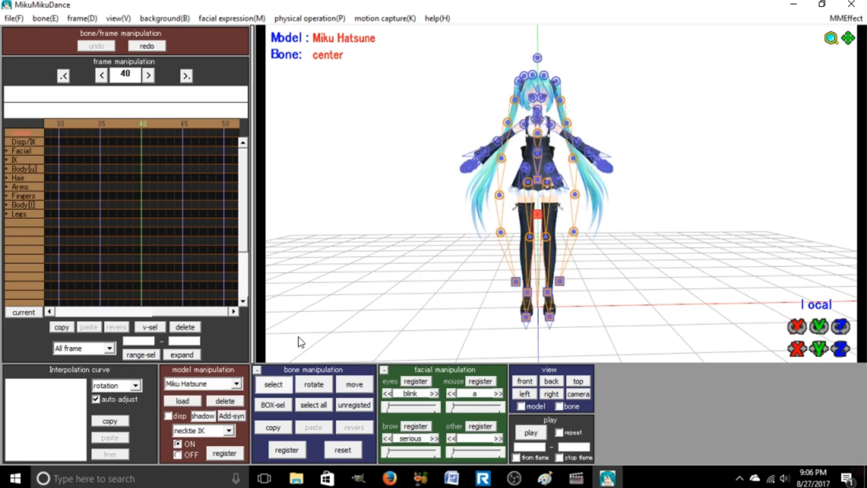
left_click(288, 384)
scroll(655, 244, "up", 5)
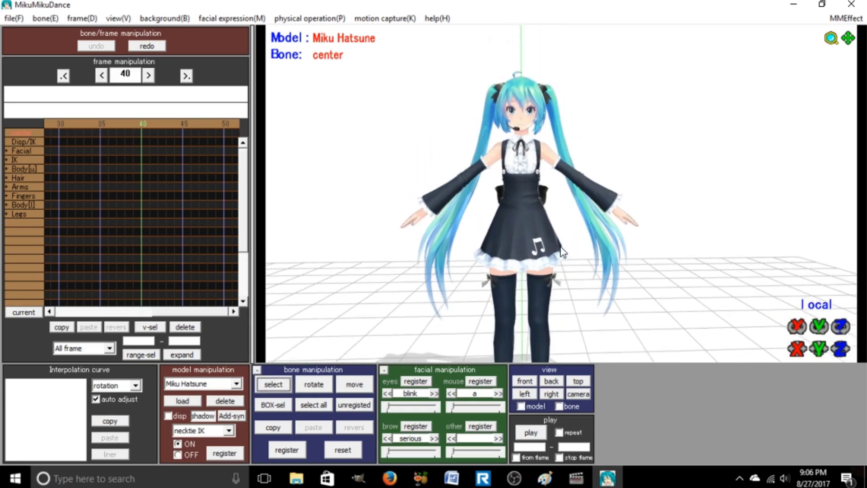
scroll(565, 253, "up", 5)
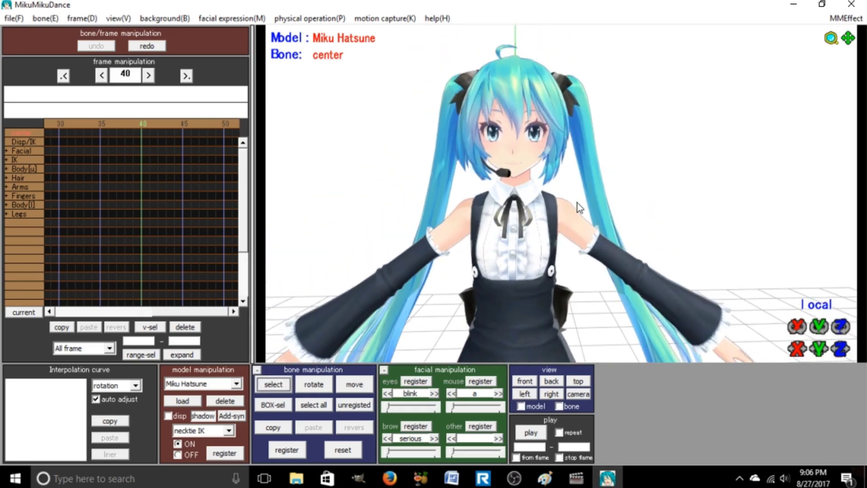
mouse_move(577, 202)
right_mouse_down()
mouse_move(641, 206)
mouse_move(577, 212)
right_mouse_up()
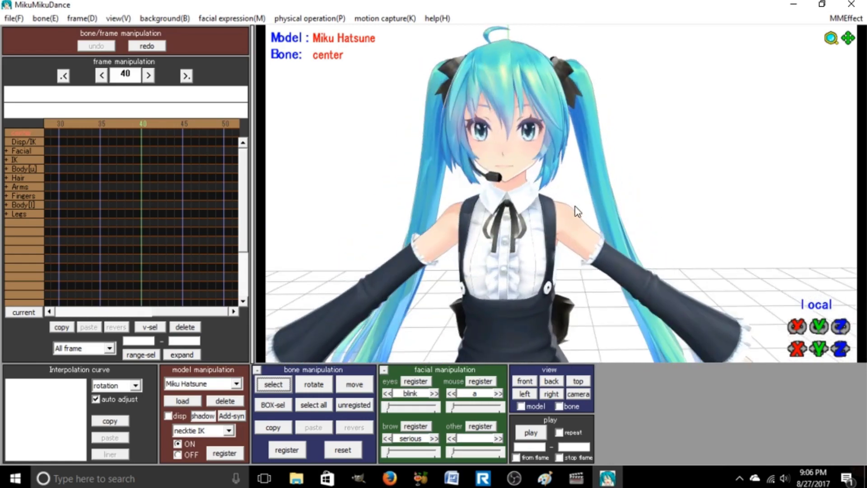
- Zoom the view back out and switch to DeviantArt's Browse Newest page in Firefox
left_click(168, 415)
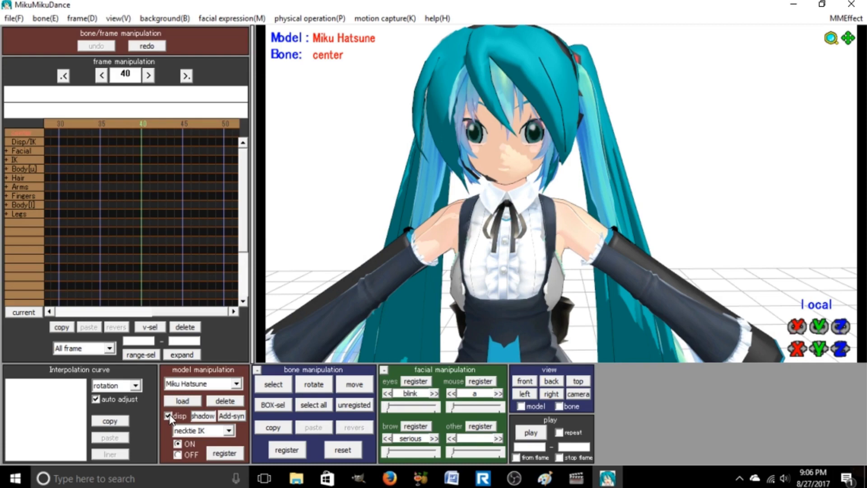
left_click(168, 416)
scroll(374, 246, "down", 5)
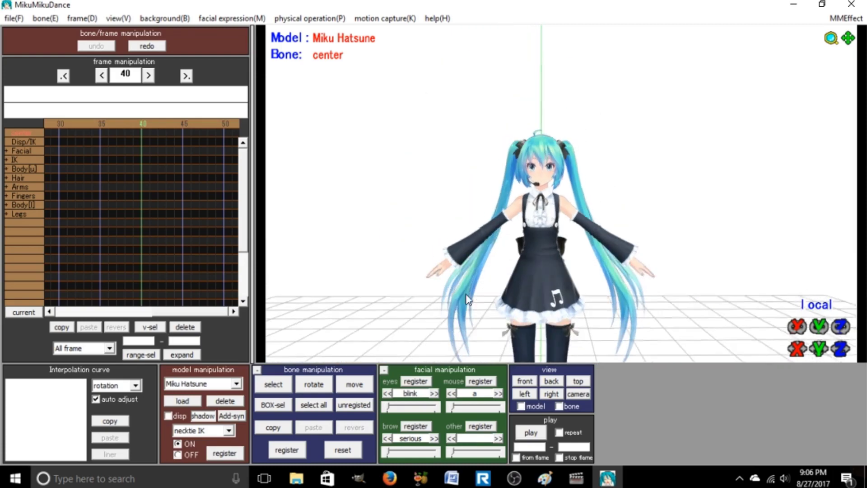
scroll(468, 299, "down", 3)
left_click(390, 478)
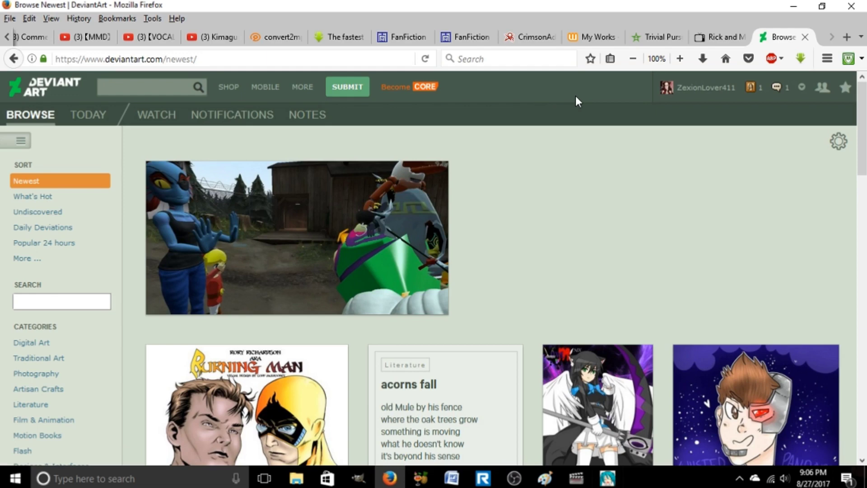
- Search DeviantArt for 'mmd rin model download', returning 4,361 results
left_click(157, 84)
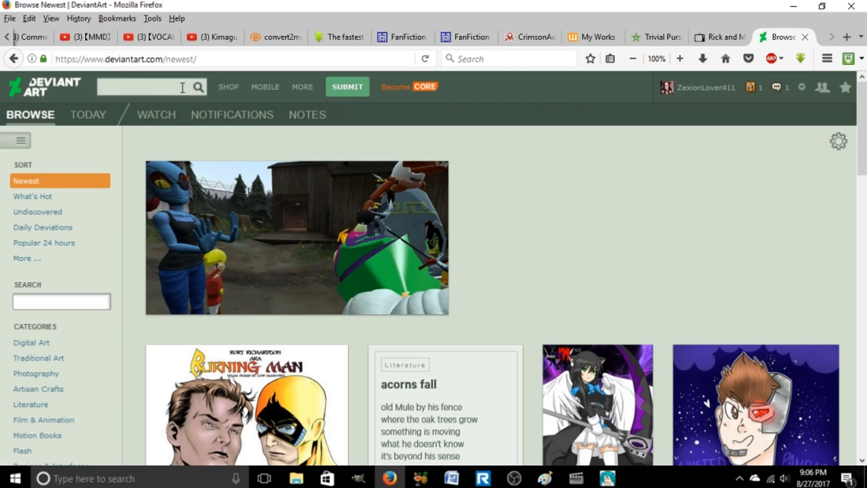
type("mmd")
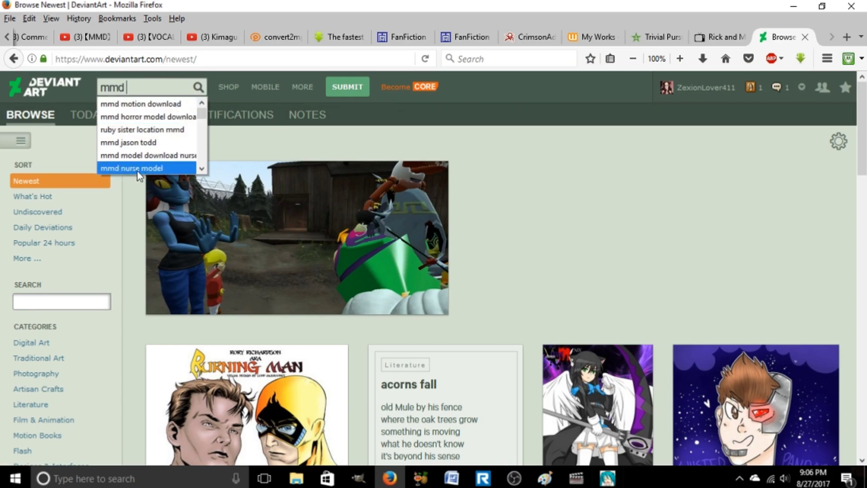
left_click(164, 84)
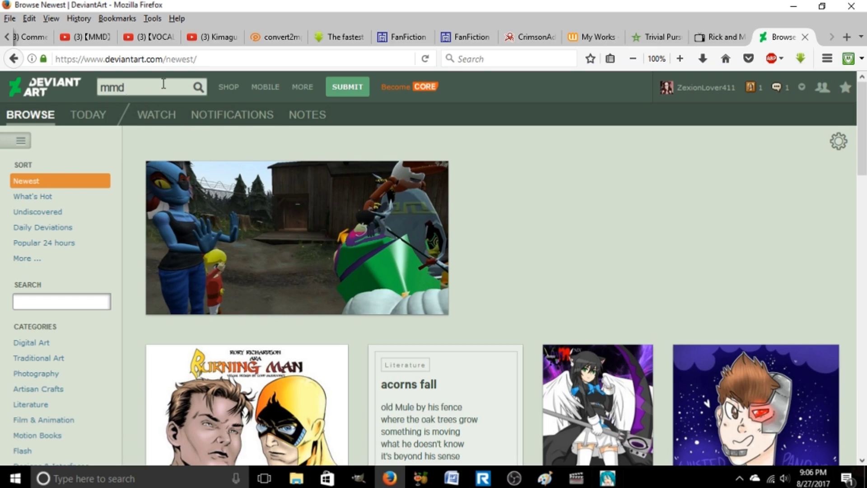
type("rin ")
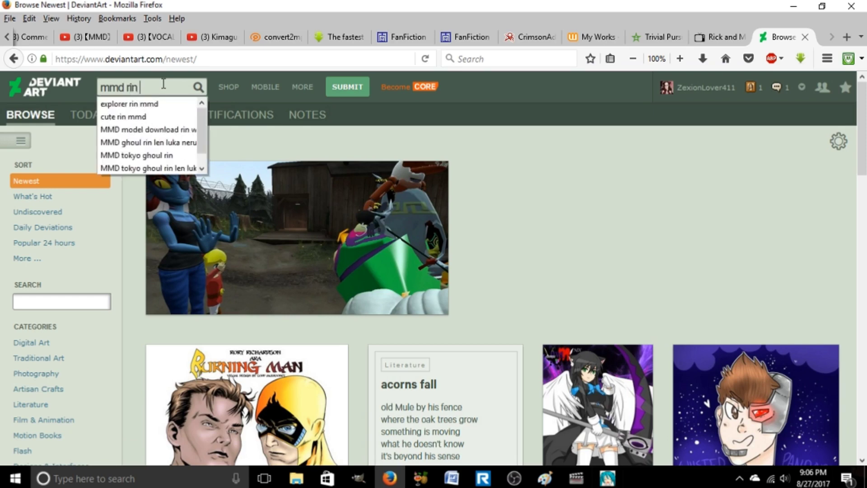
type("model do")
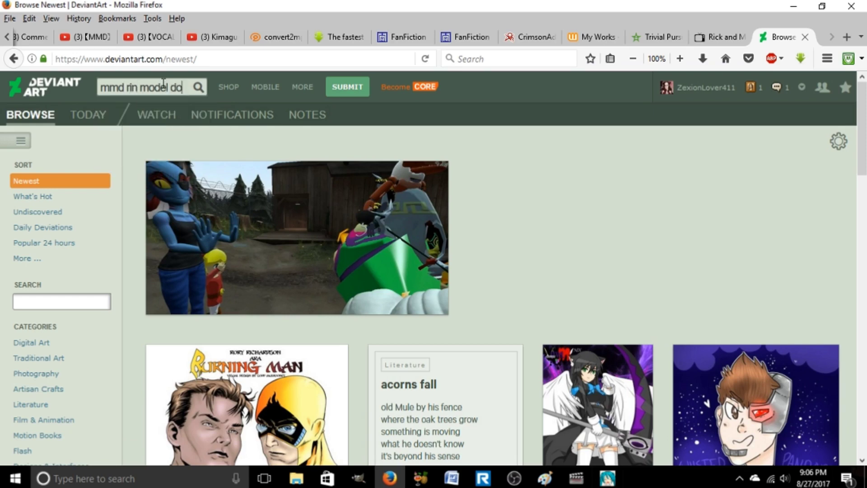
type("wnload")
key("Return")
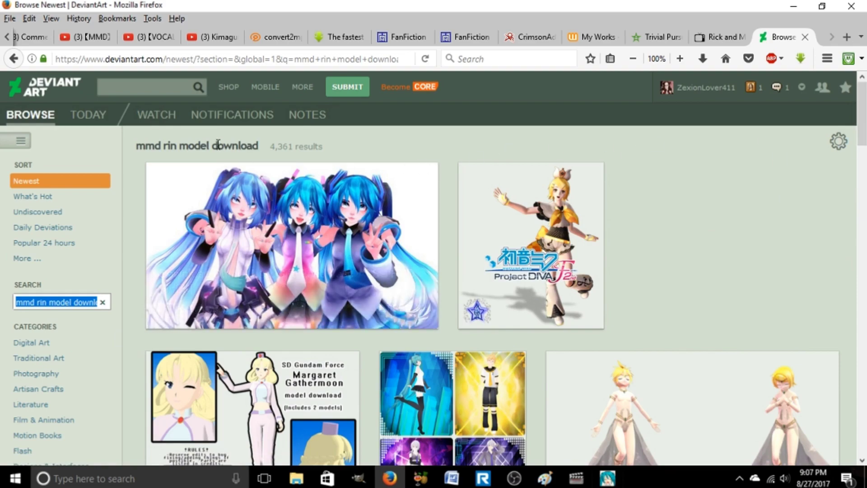
left_click_drag(214, 145, 270, 146)
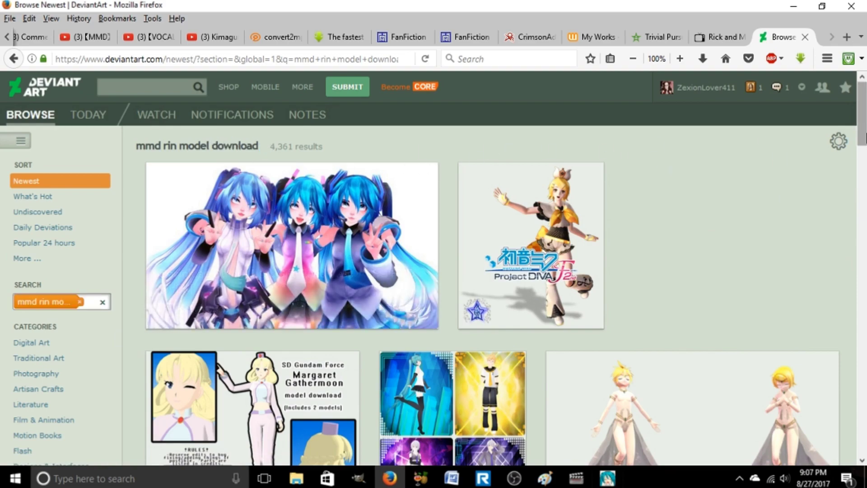
left_click_drag(862, 111, 862, 200)
scroll(219, 339, "down", 3)
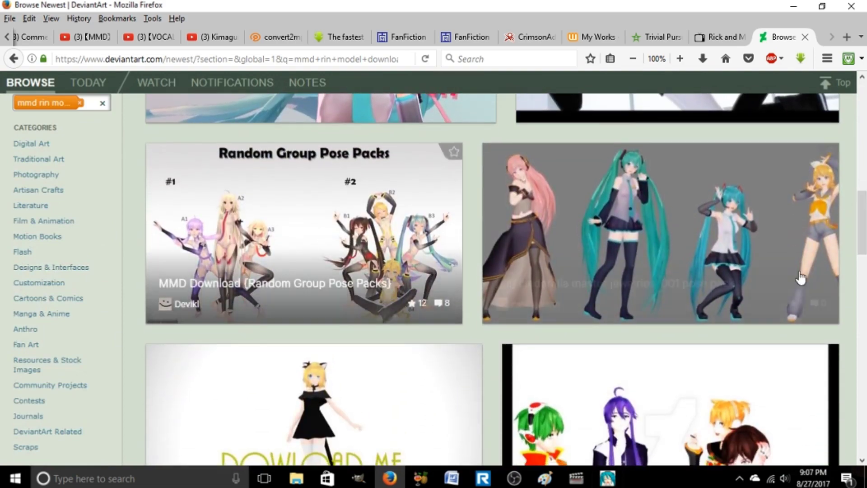
left_click_drag(862, 217, 864, 313)
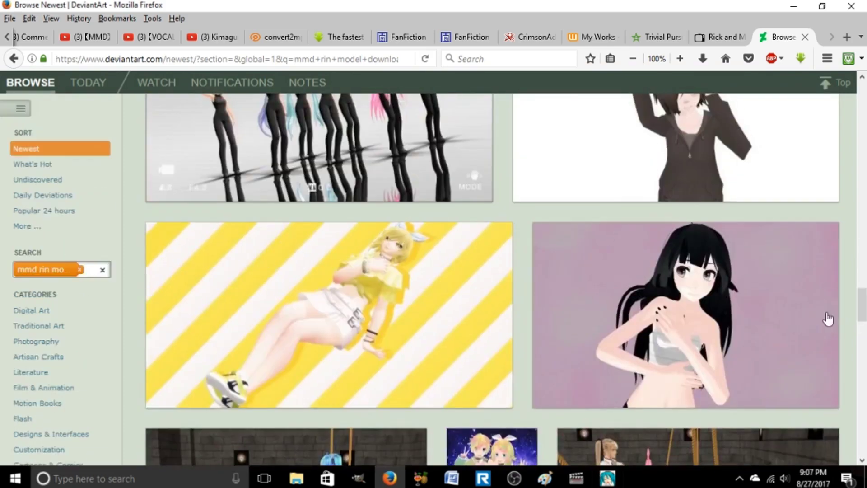
left_click(446, 312)
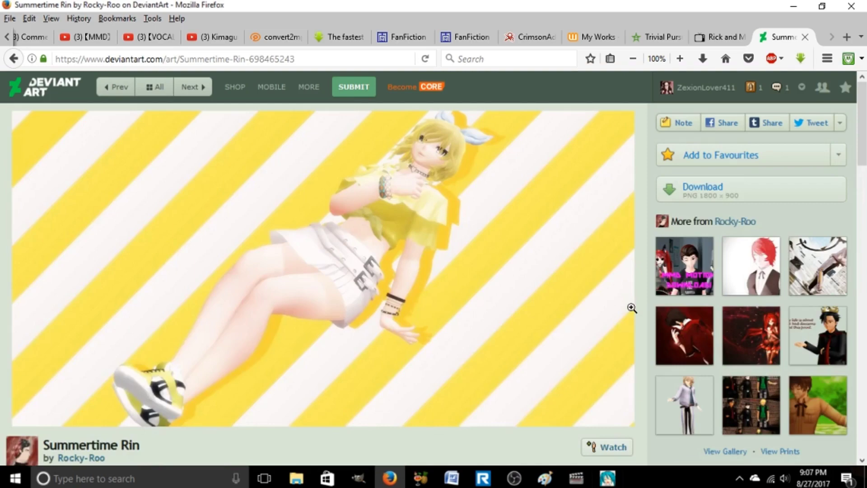
scroll(533, 309, "down", 5)
scroll(533, 310, "up", 4)
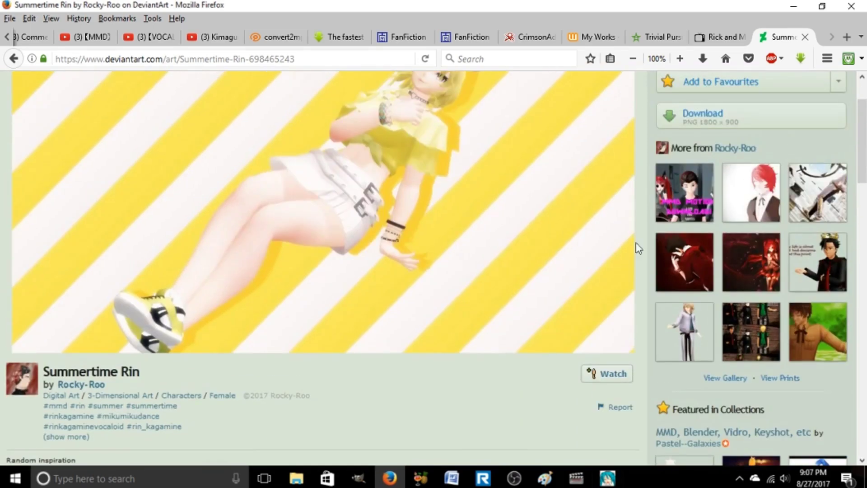
scroll(717, 140, "up", 3)
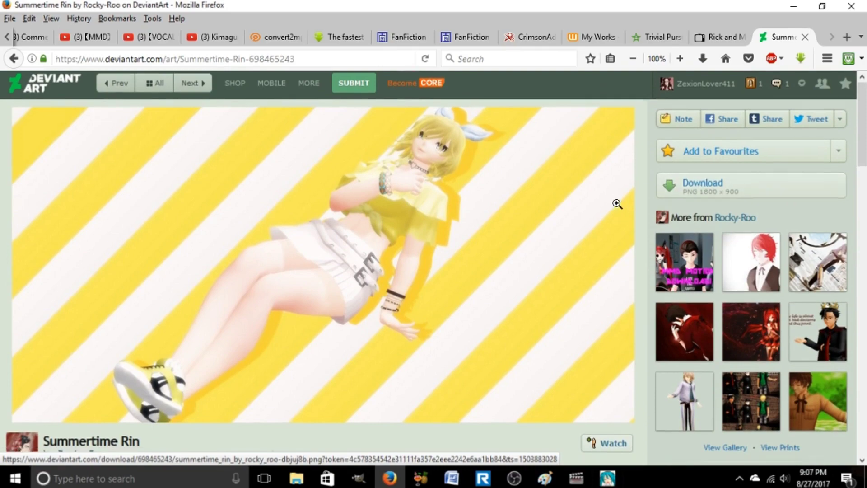
scroll(271, 256, "down", 6)
scroll(253, 252, "down", 2)
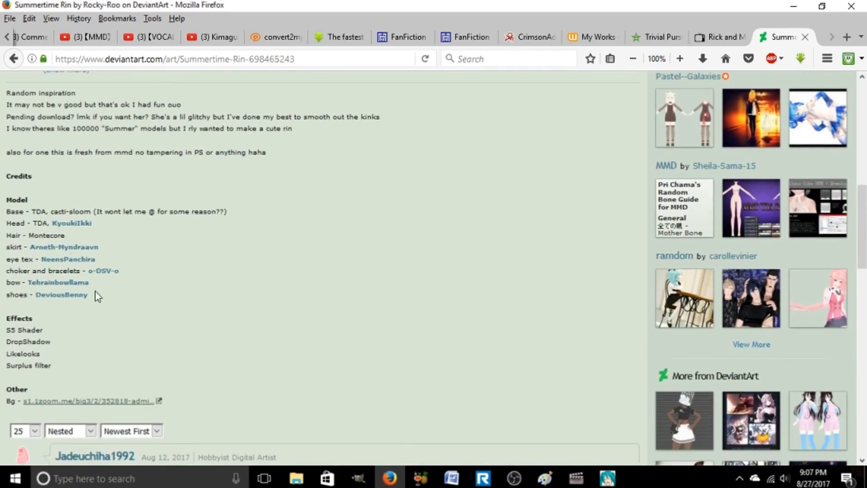
scroll(594, 269, "up", 8)
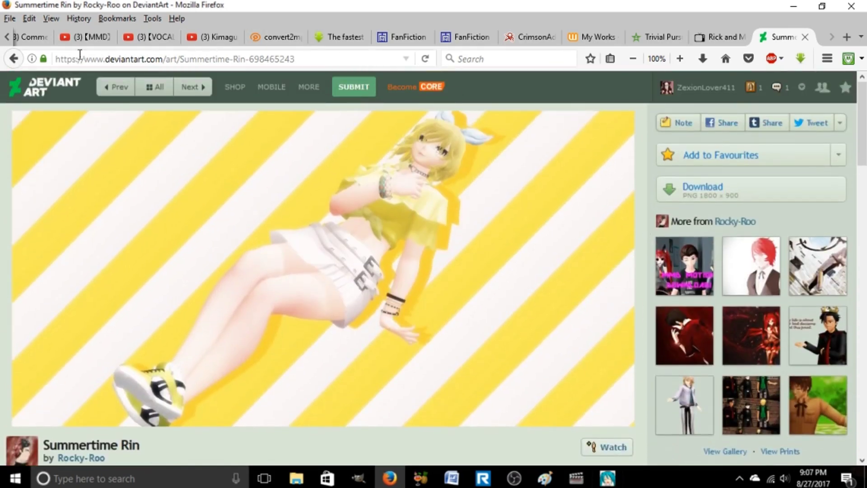
left_click(14, 59)
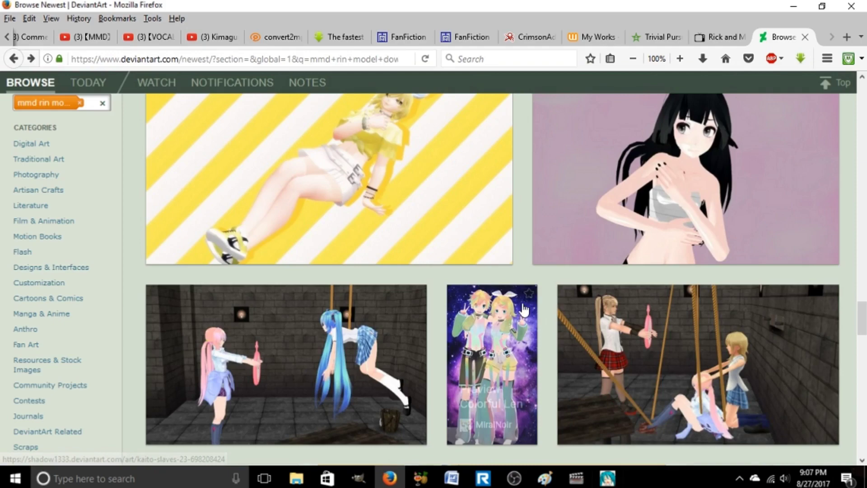
scroll(523, 310, "down", 8)
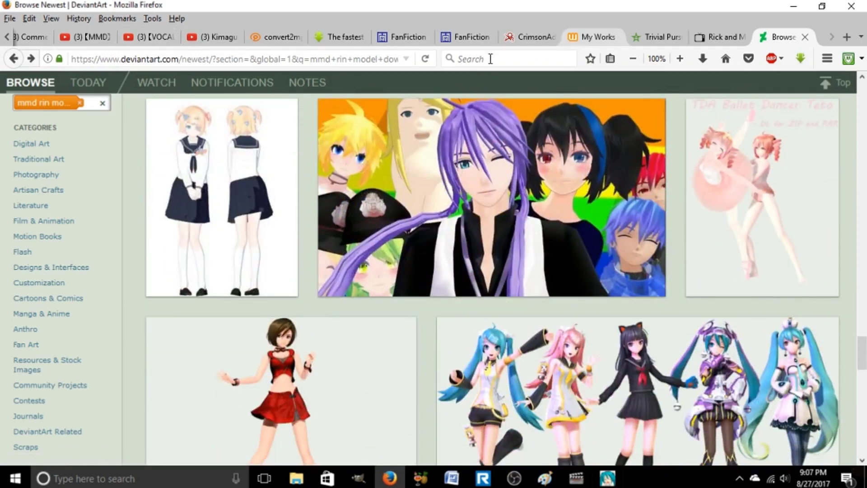
left_click_drag(865, 350, 862, 287)
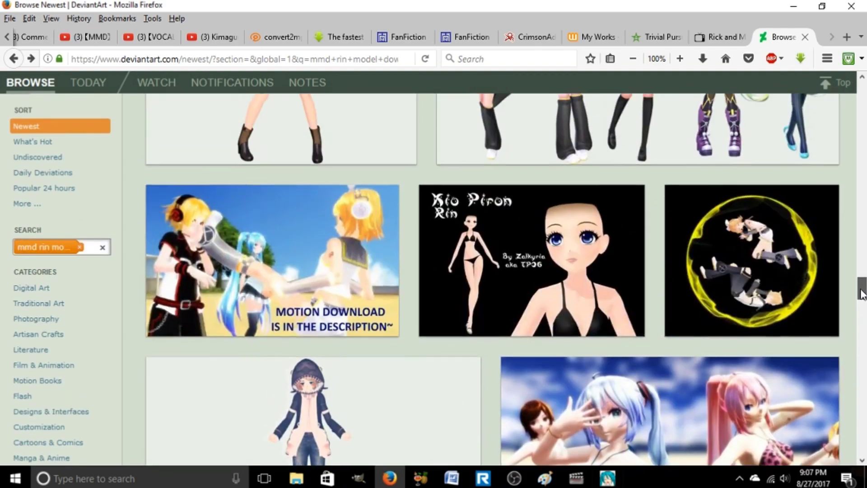
scroll(668, 253, "up", 3)
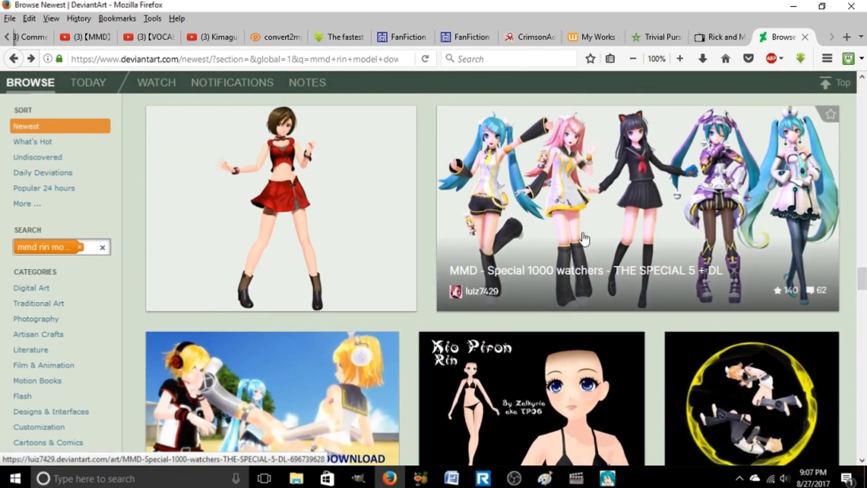
- Download the 'MMD - Special 1000 watchers' RAR pack and verify it in Downloads
left_click(675, 201)
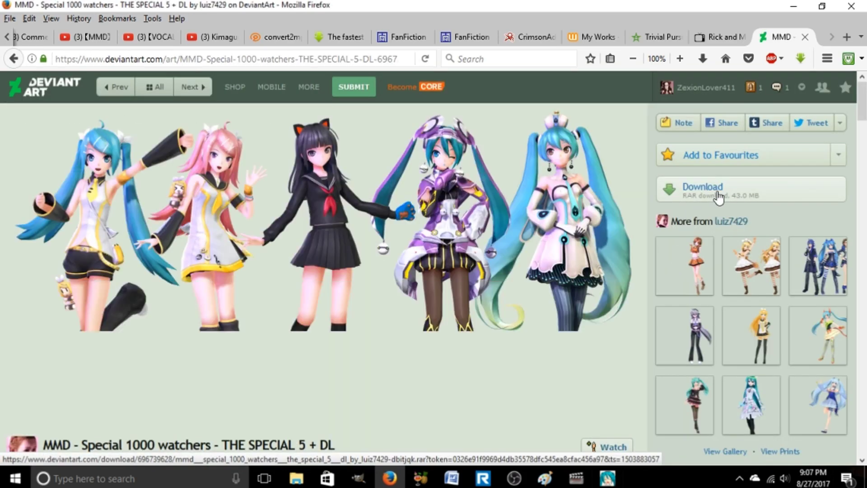
left_click(718, 197)
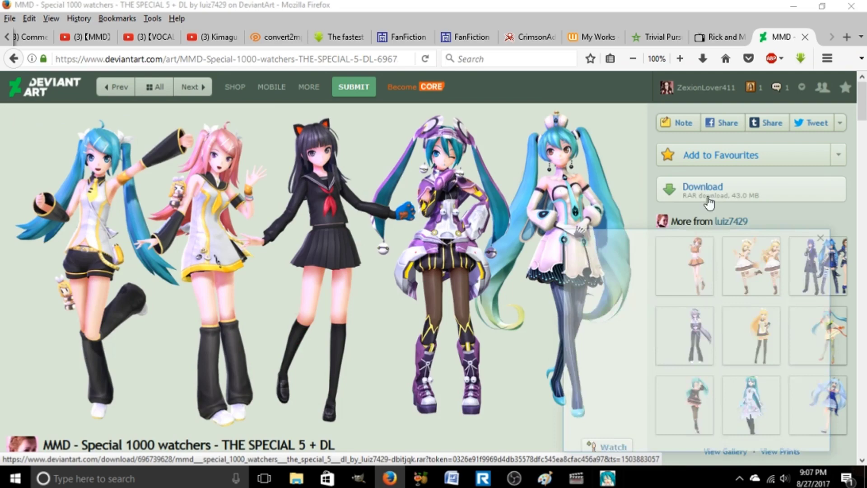
left_click(746, 422)
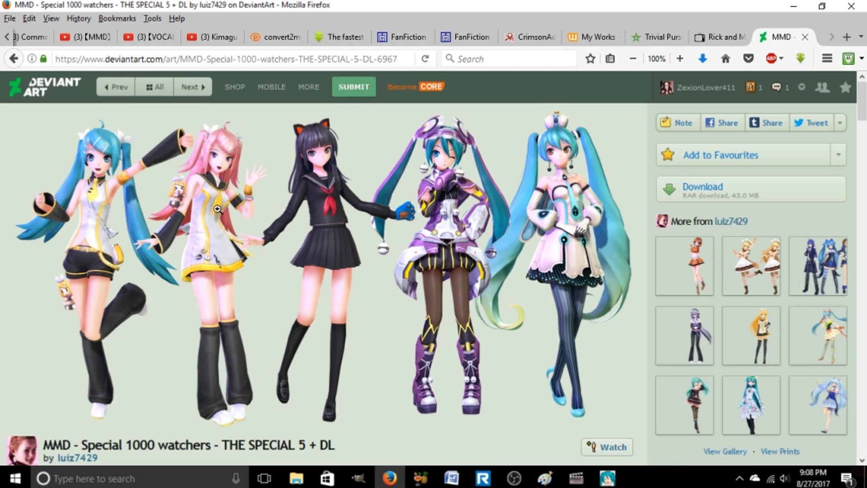
left_click(703, 58)
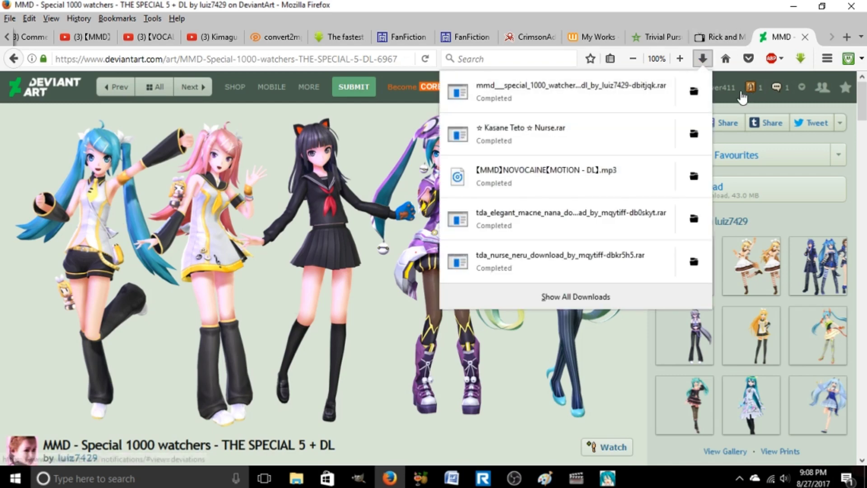
left_click(401, 118)
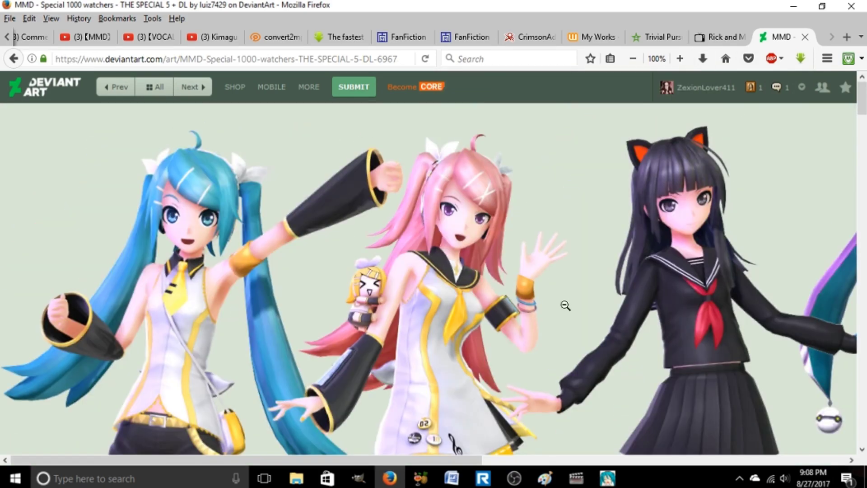
left_click(566, 305)
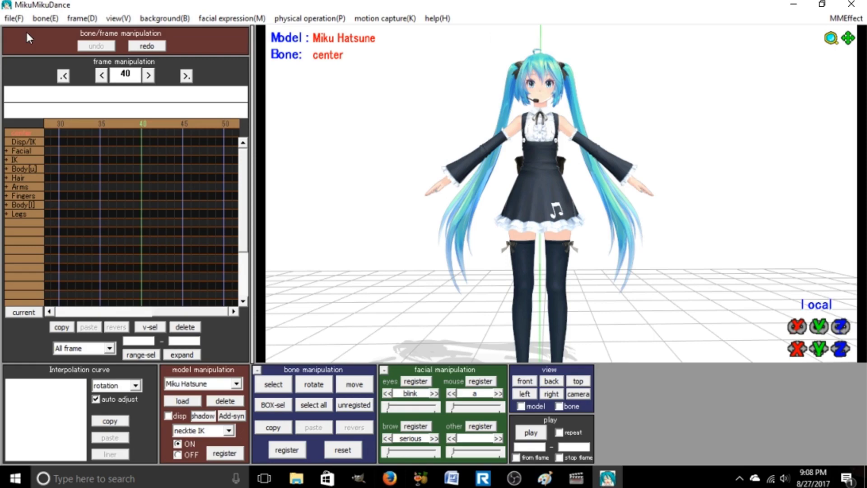
left_click(182, 401)
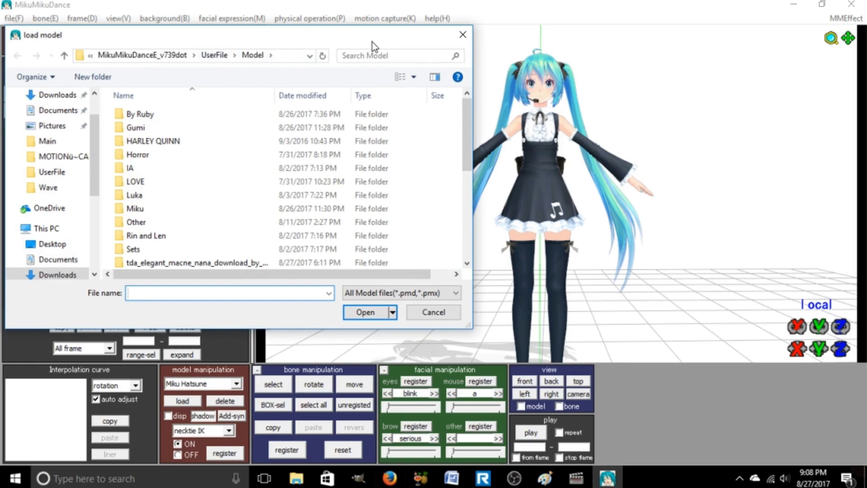
left_click(462, 35)
mouse_move(378, 263)
right_mouse_down()
mouse_move(562, 265)
mouse_move(382, 271)
right_mouse_up()
scroll(381, 271, "down", 4)
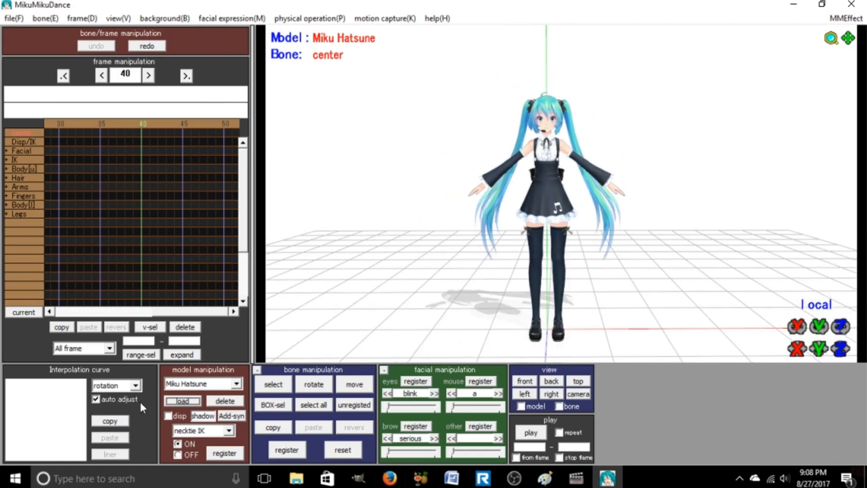
left_click(20, 20)
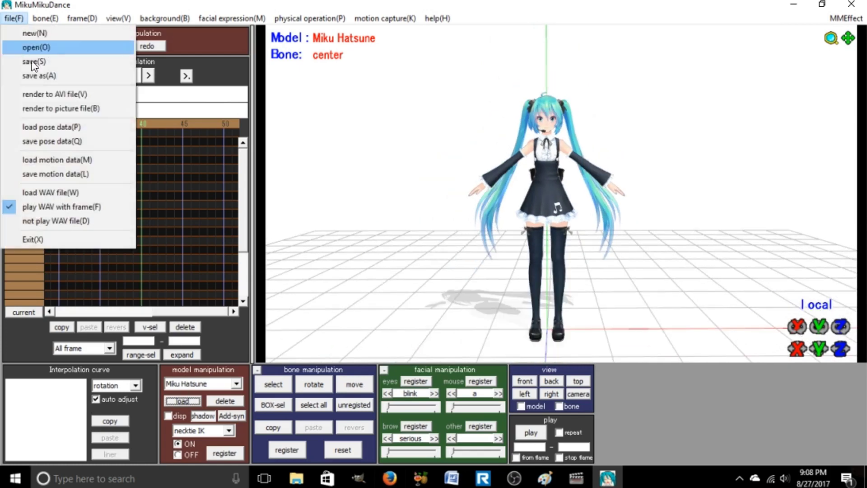
left_click(311, 158)
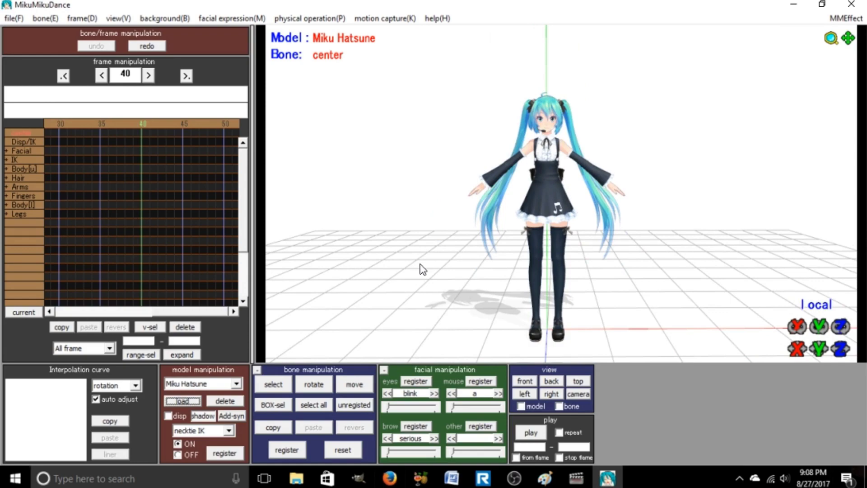
- Open the load motion data dialog and browse the Motion folders
left_click(14, 19)
left_click(58, 159)
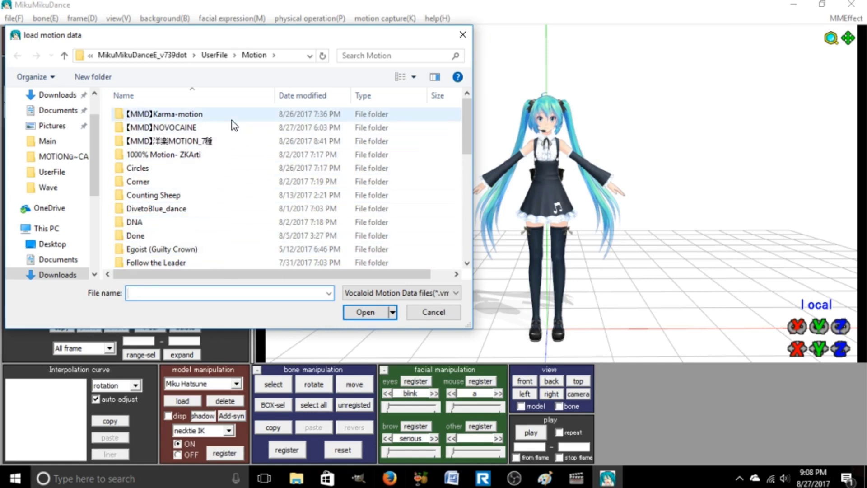
left_click(226, 195)
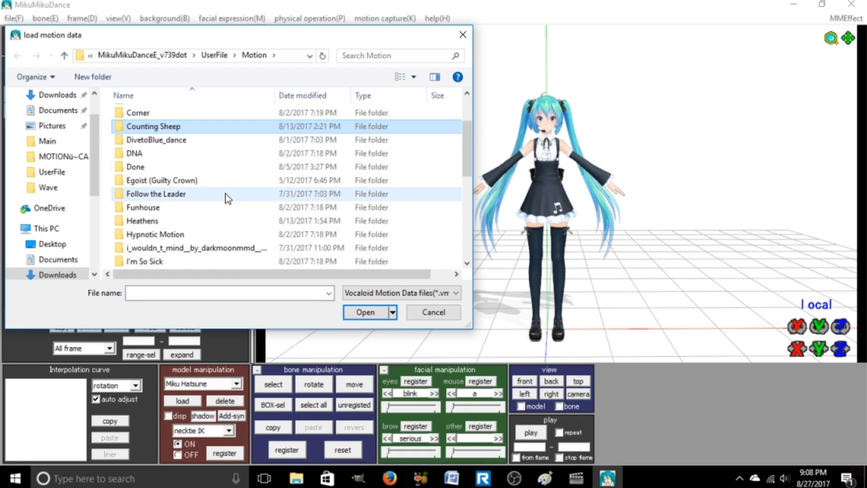
scroll(226, 193, "down", 1)
scroll(230, 223, "down", 2)
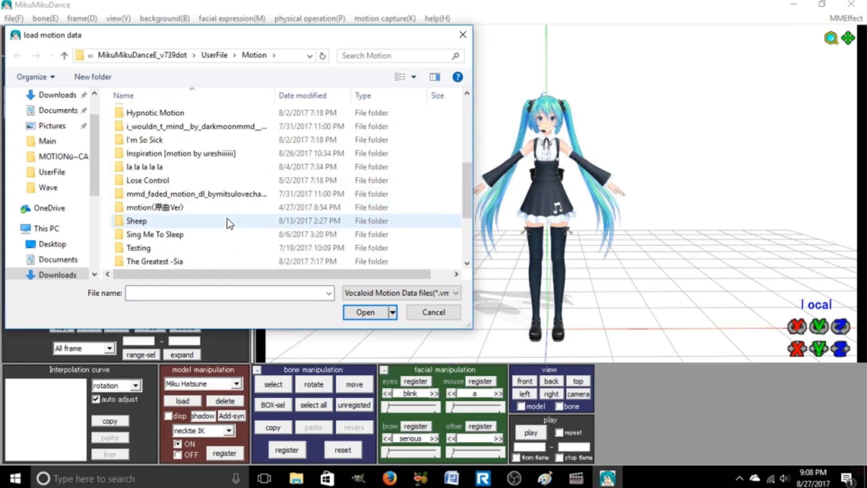
scroll(230, 222, "down", 2)
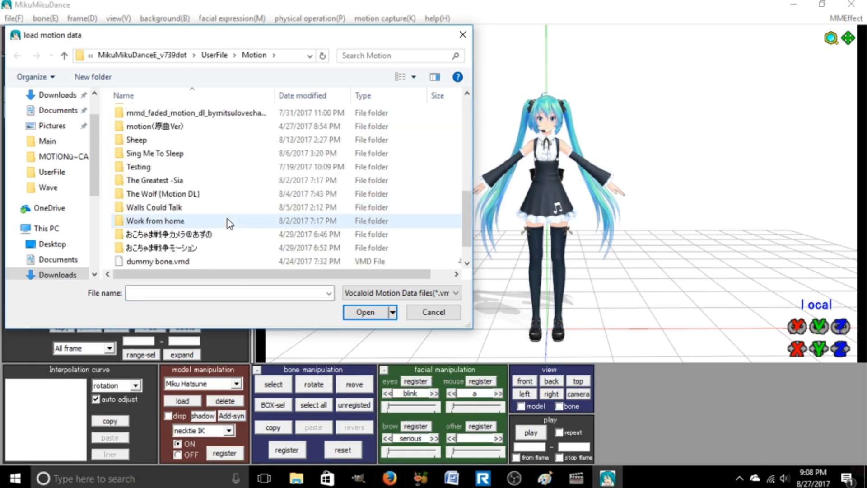
scroll(230, 223, "up", 4)
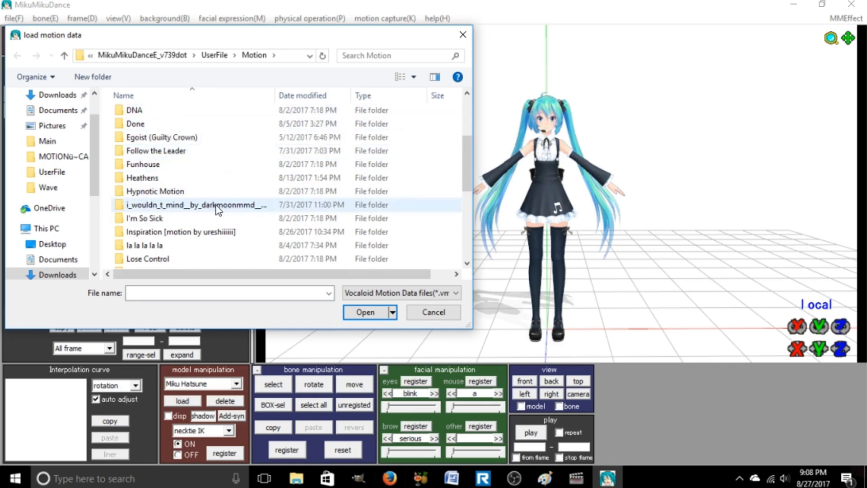
scroll(199, 198, "down", 3)
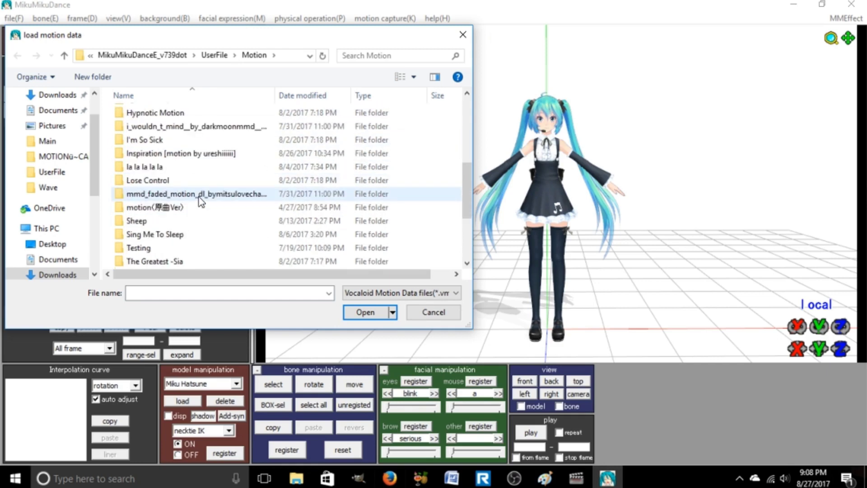
scroll(198, 199, "down", 2)
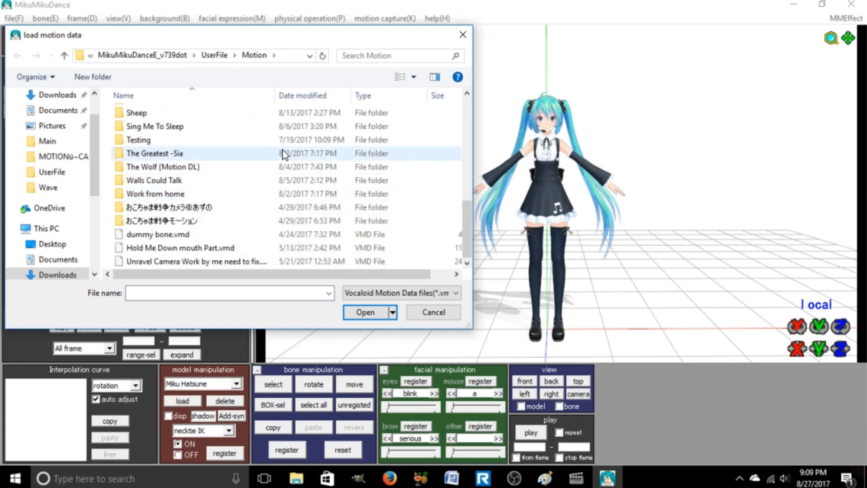
scroll(226, 161, "up", 2)
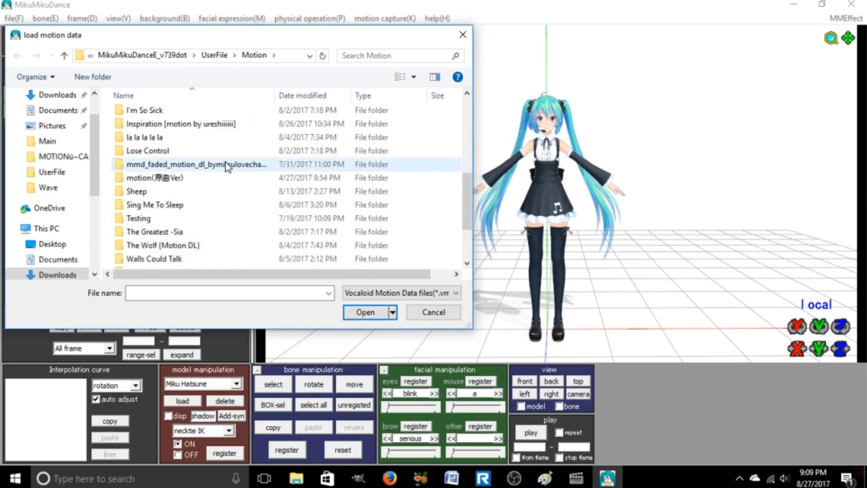
- Load Circles' motion.vmd onto Miku Hatsune and confirm
double_click(192, 178)
left_click(151, 56)
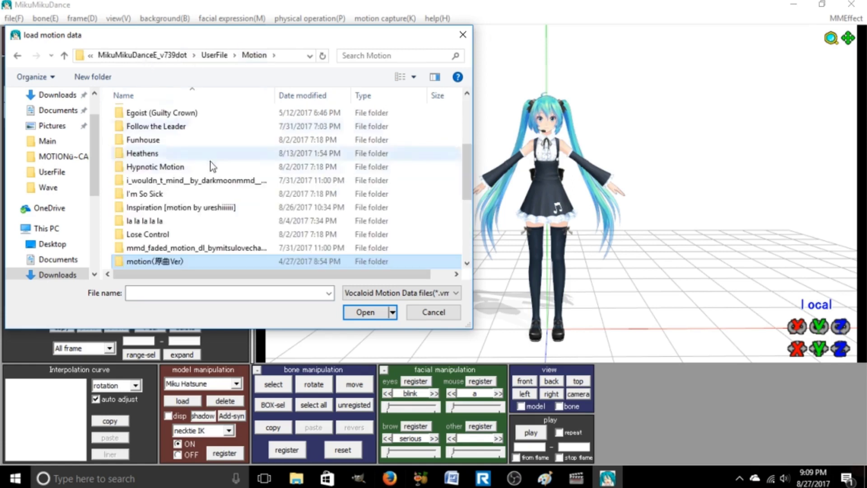
scroll(212, 167, "up", 3)
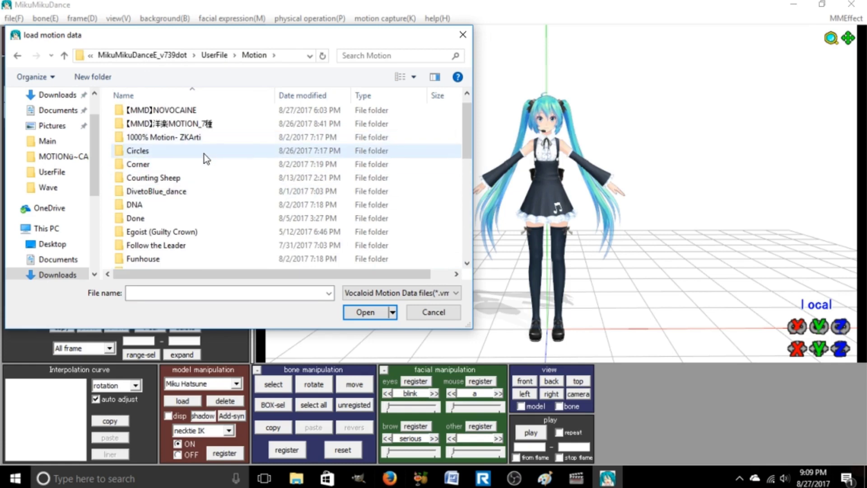
double_click(205, 157)
double_click(154, 129)
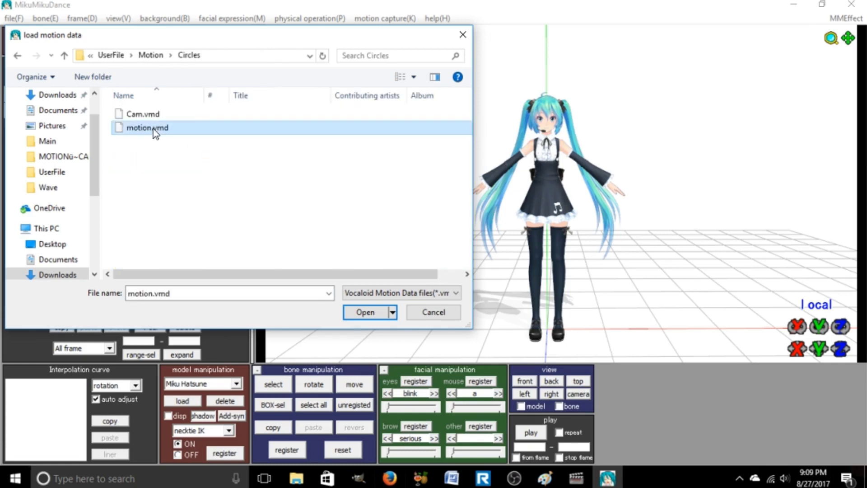
left_click(448, 287)
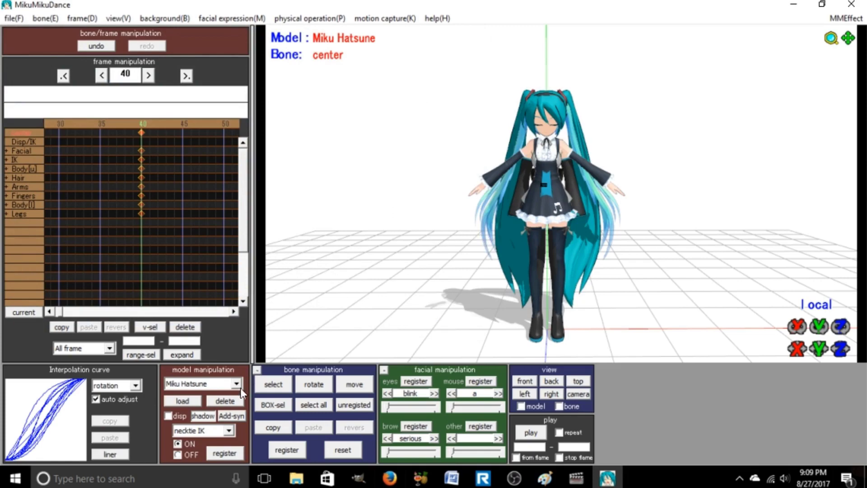
- Delete the Miku Hatsune model and select the TDA MIKU base model
left_click(225, 400)
left_click(423, 297)
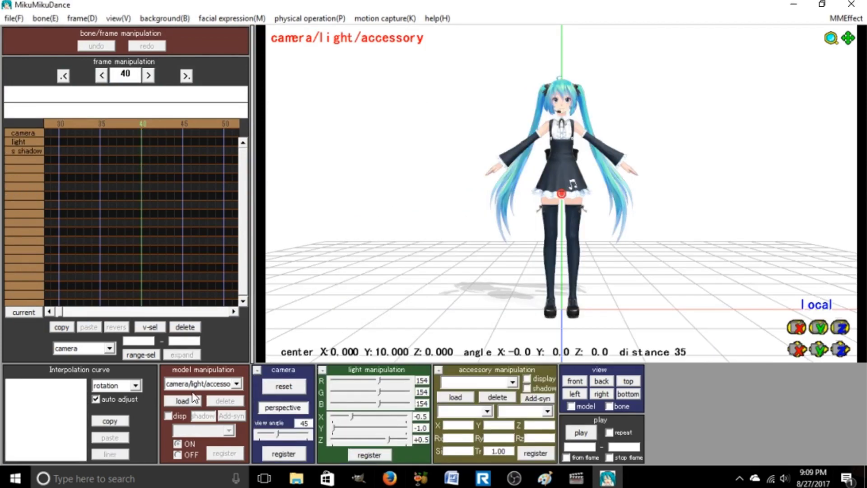
left_click(237, 384)
left_click(204, 409)
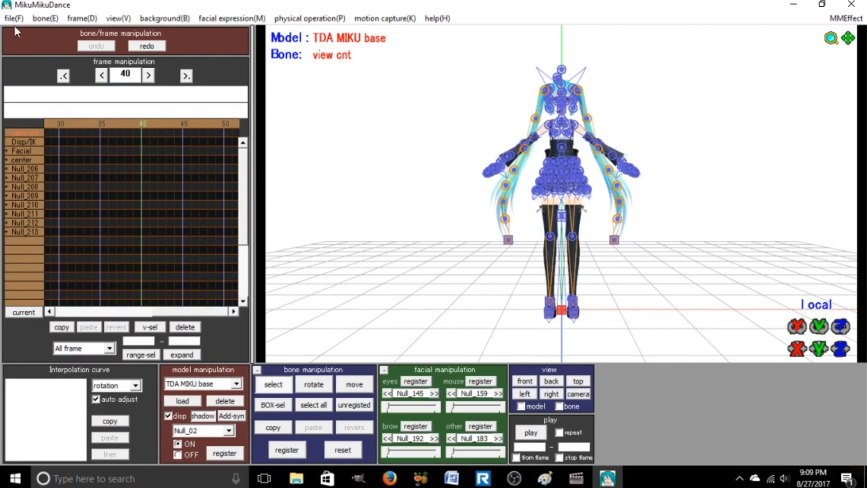
- Load the Circles motion.vmd onto TDA MIKU base, hide bone markers, then undo the load
left_click(14, 18)
left_click(58, 161)
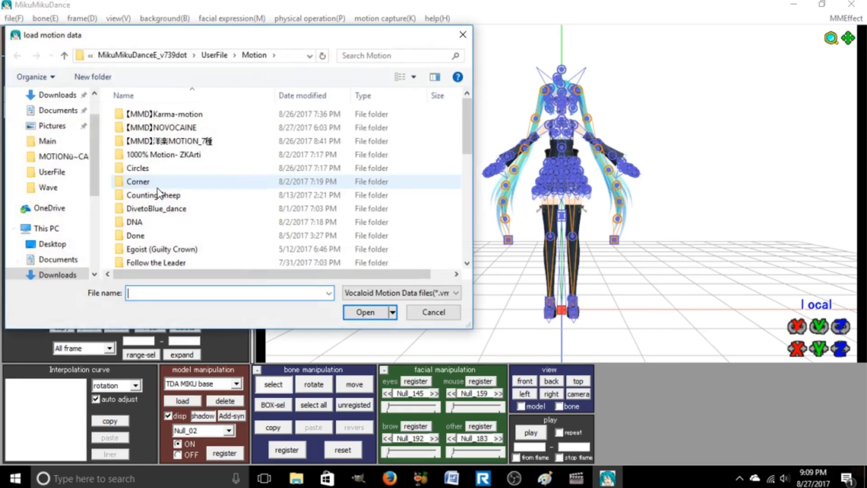
double_click(144, 169)
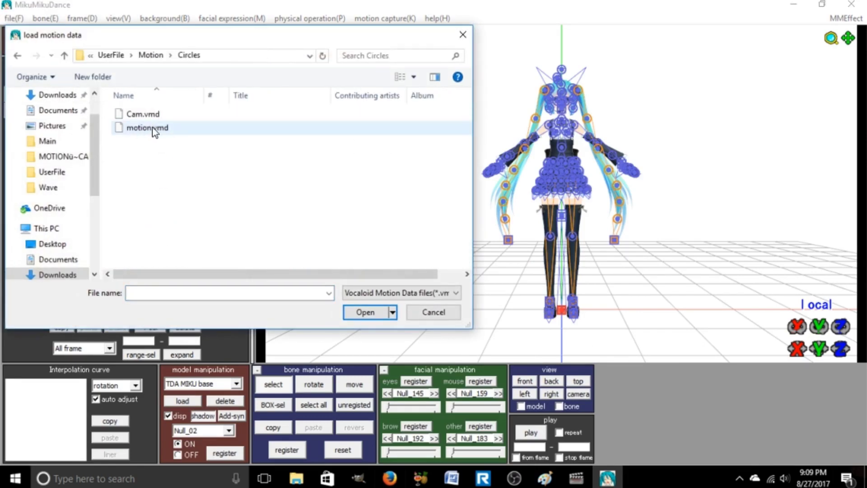
double_click(137, 128)
left_click(442, 286)
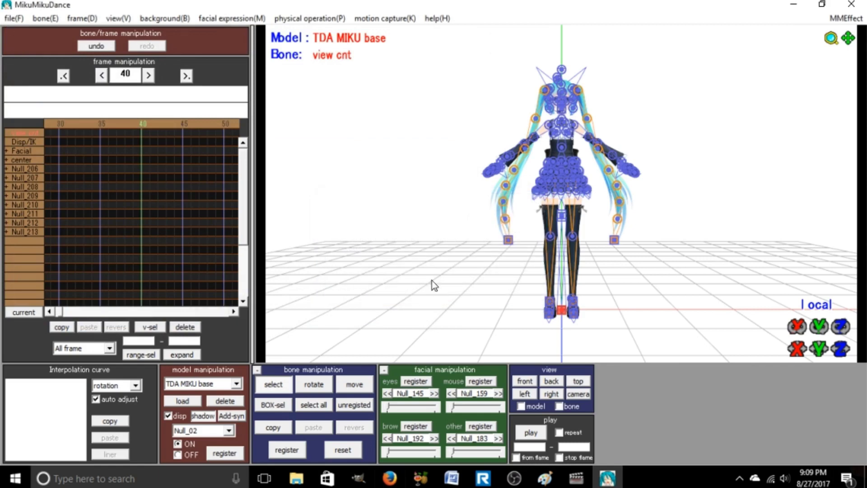
left_click(273, 384)
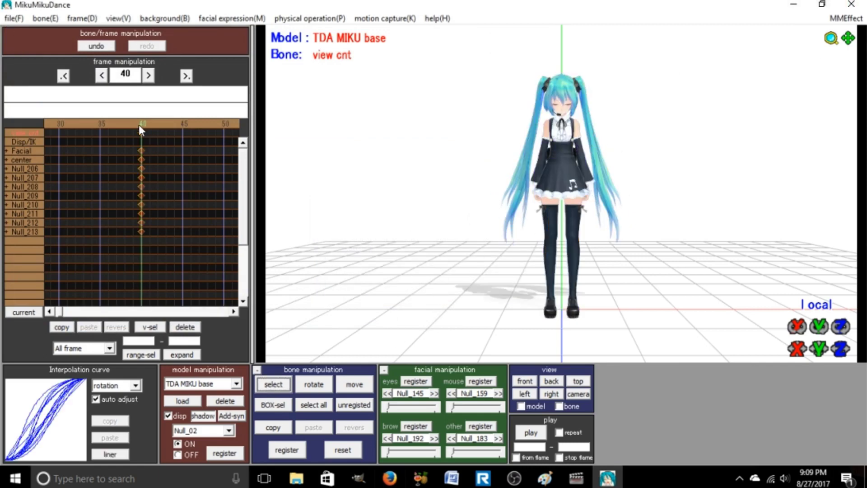
key("ctrl+z")
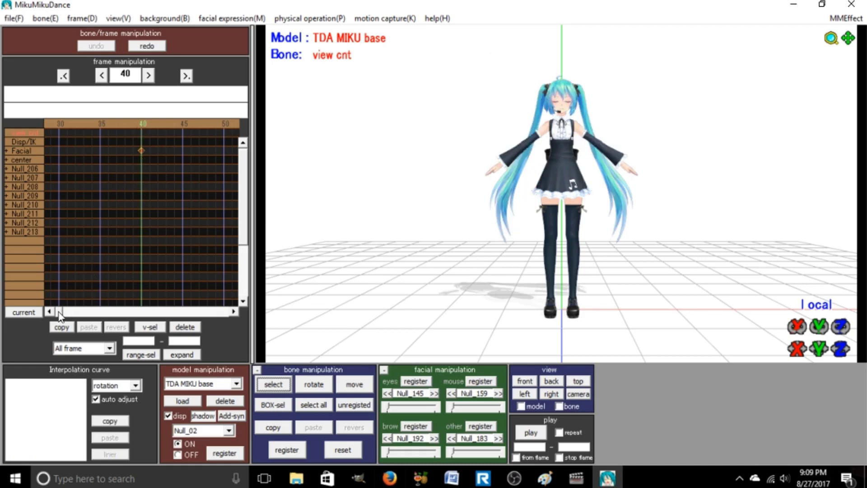
- Go to frame 0 and reload the Circles motion.vmd dance onto TDA MIKU base
left_click_drag(60, 313, 54, 313)
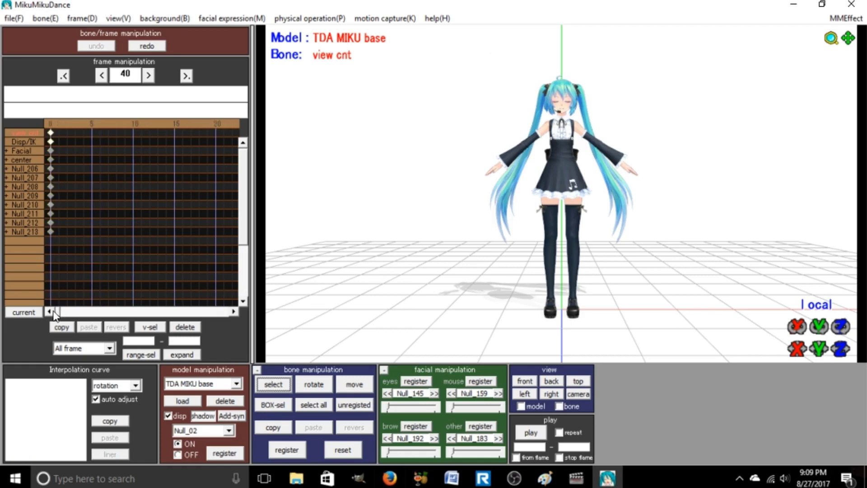
left_click(52, 123)
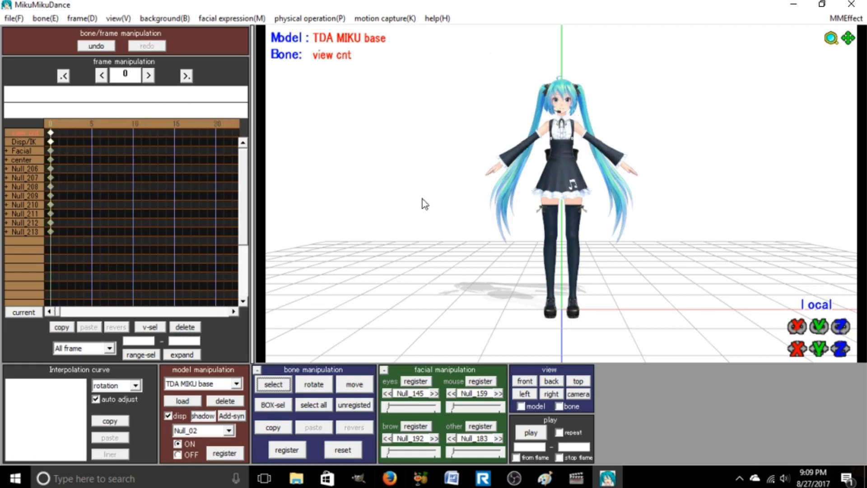
left_click(13, 18)
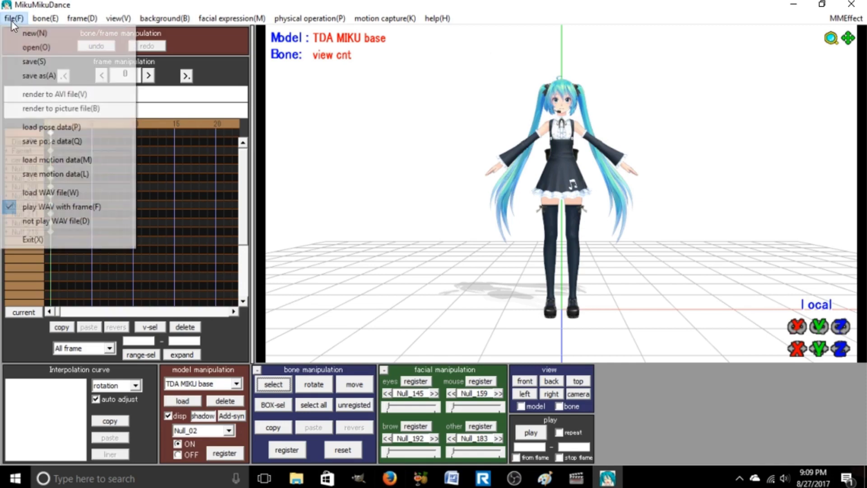
left_click(53, 164)
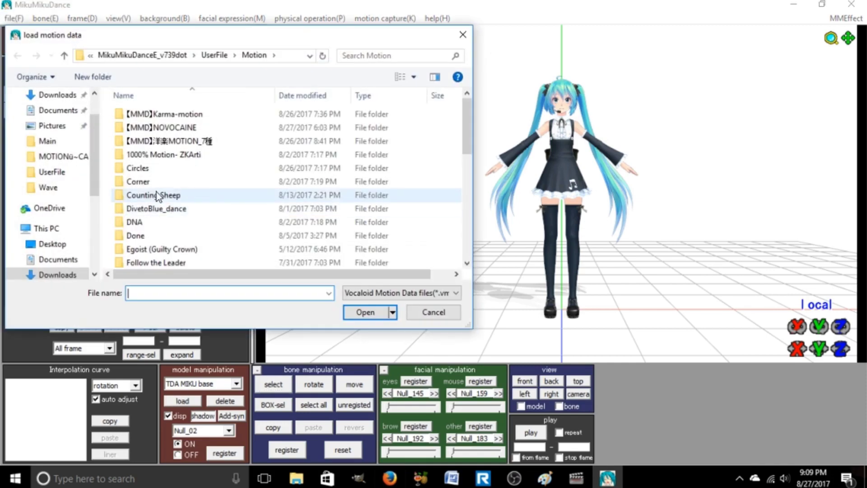
double_click(153, 174)
double_click(147, 128)
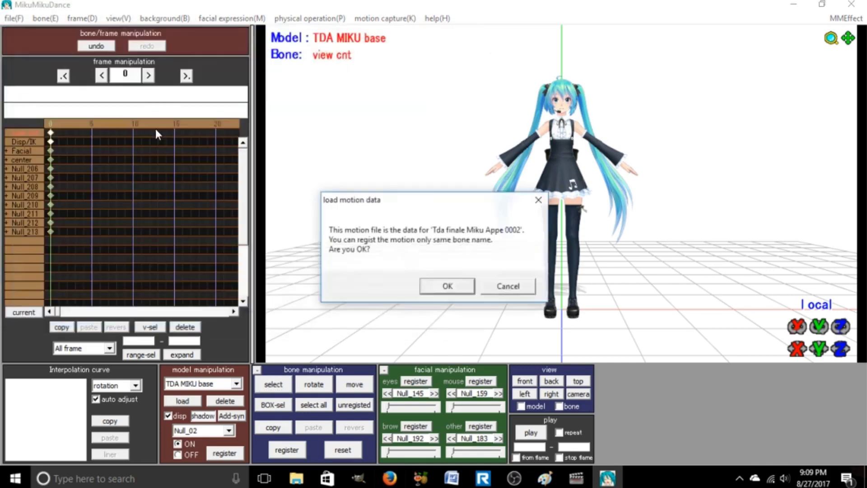
left_click(449, 286)
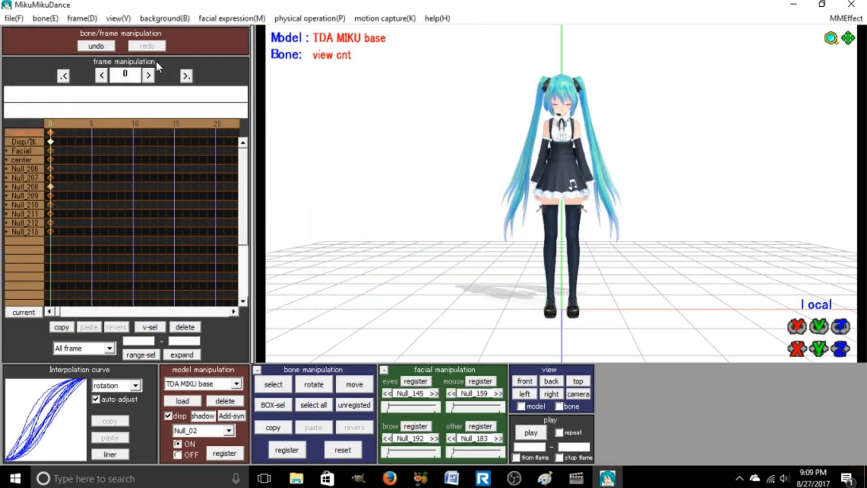
left_click(14, 19)
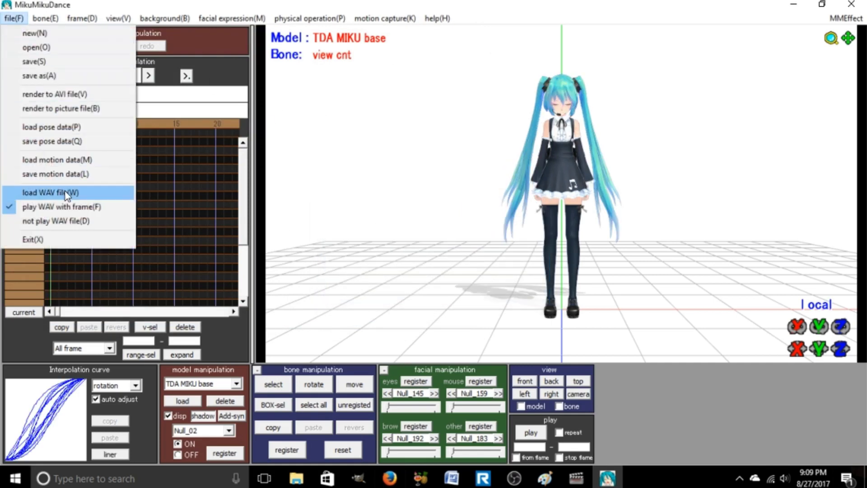
key("Escape")
left_click(236, 383)
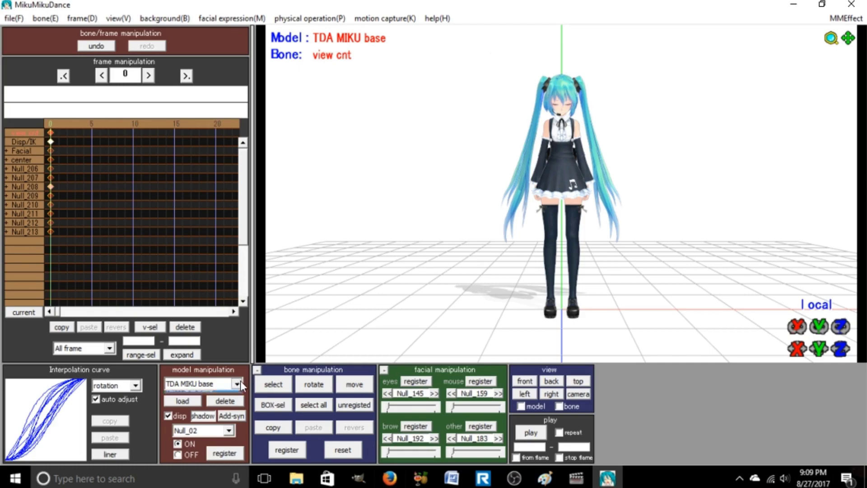
- Load the Circles camera motion .vmd onto the camera/light/accessory track
left_click(216, 395)
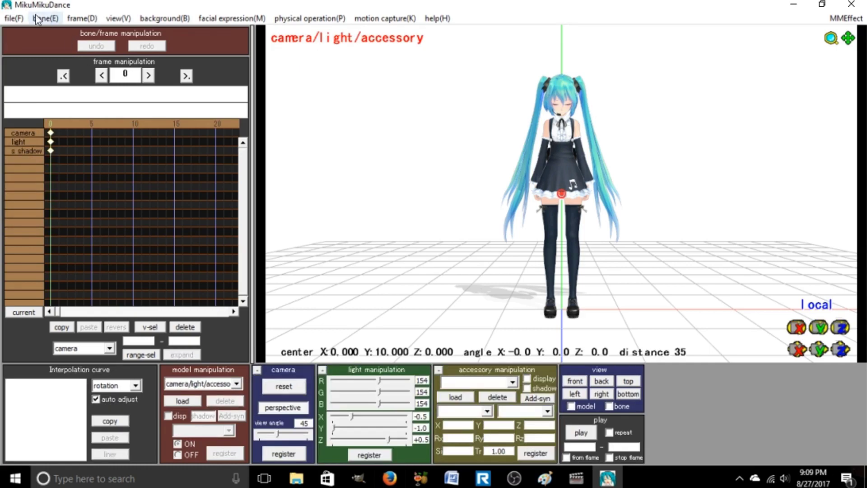
left_click(13, 18)
left_click(64, 155)
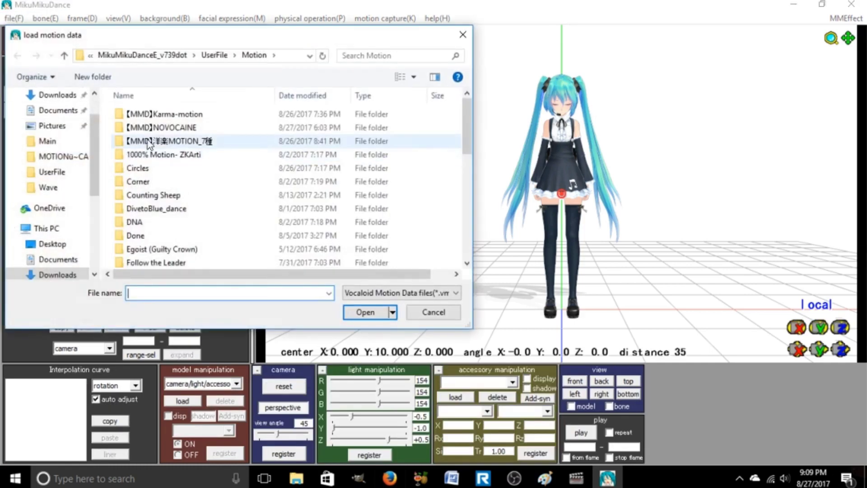
double_click(151, 172)
double_click(156, 128)
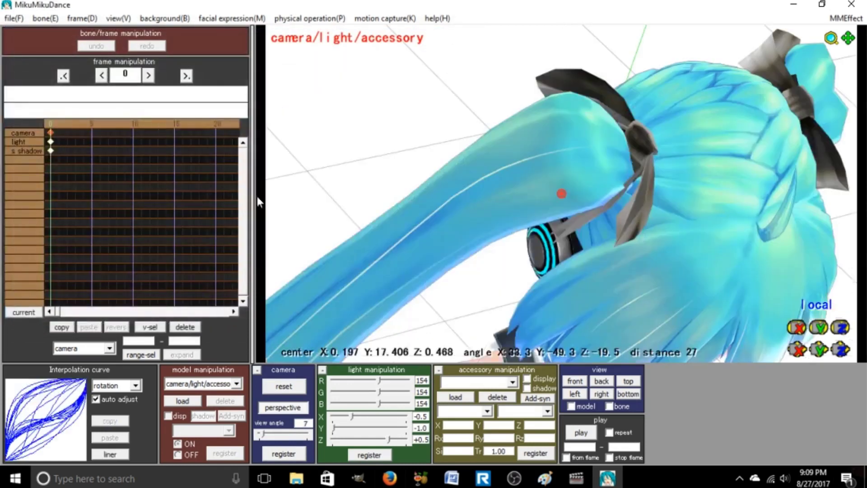
- Turn off the coordinate axis display in the 3D view
left_click(167, 19)
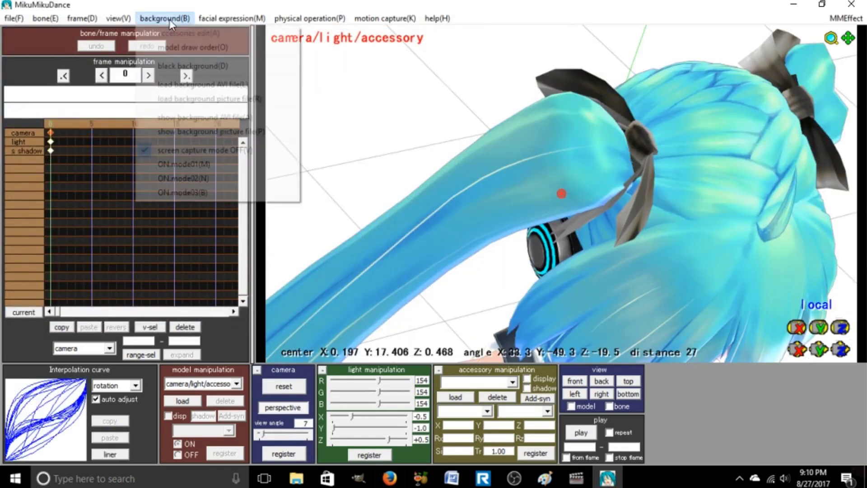
mouse_move(120, 19)
left_click(148, 118)
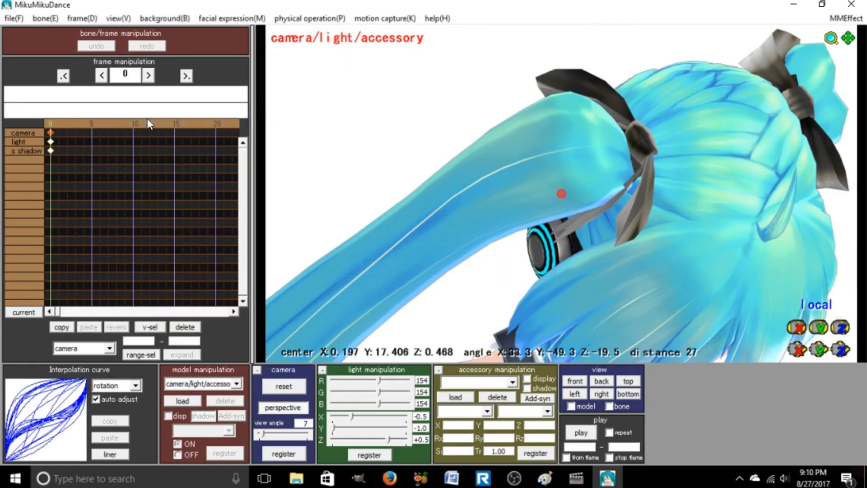
left_click(9, 22)
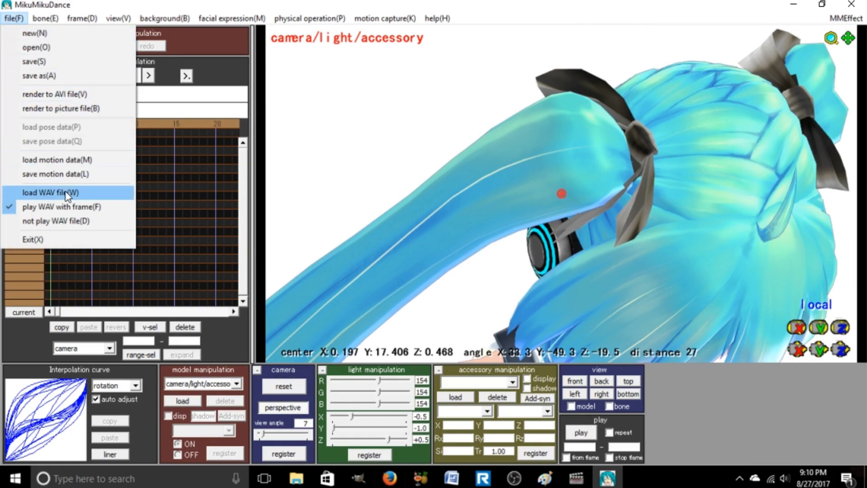
- Load the Circles song wave file from UserFile\Motion\Circles onto the timeline
left_click(50, 193)
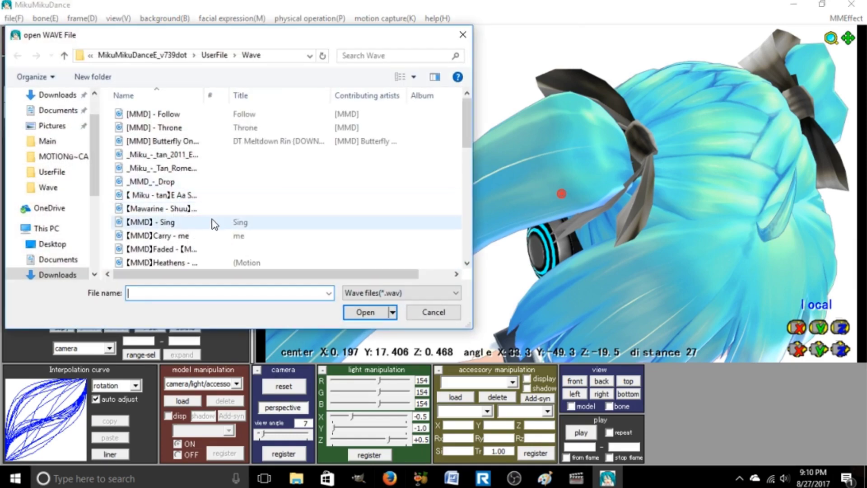
left_click(214, 222)
scroll(215, 216, "down", 4)
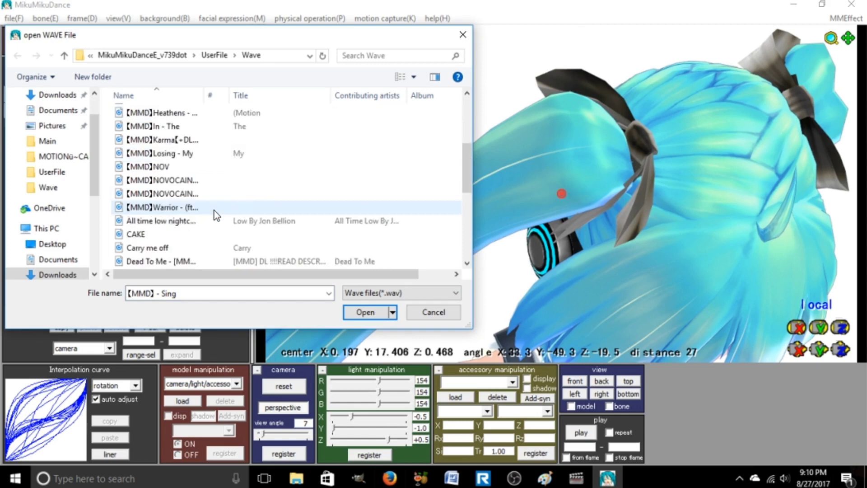
scroll(214, 210, "up", 4)
left_click(215, 54)
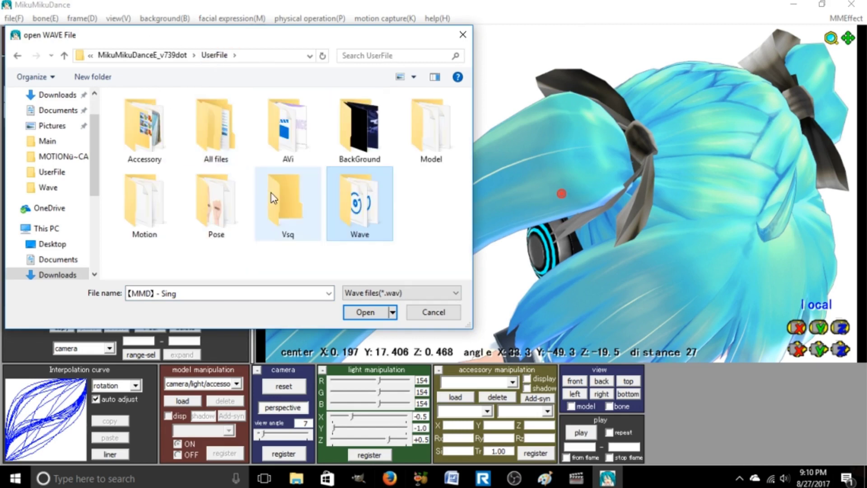
double_click(153, 202)
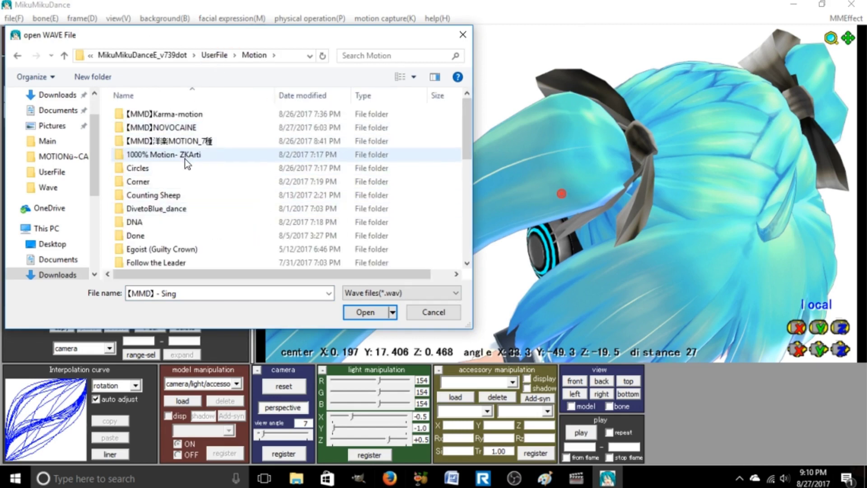
double_click(173, 166)
double_click(173, 117)
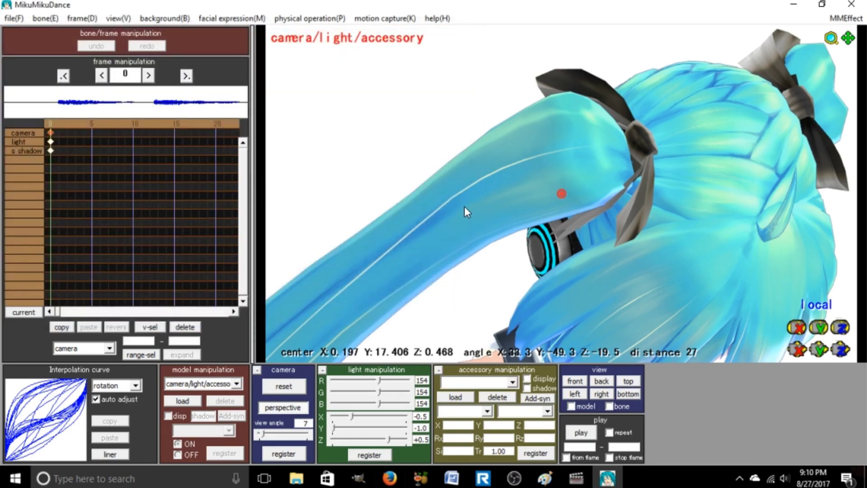
scroll(617, 219, "down", 5)
scroll(516, 194, "up", 5)
- Play the animation with the song, stop it, and orbit to face Miku
left_click(581, 434)
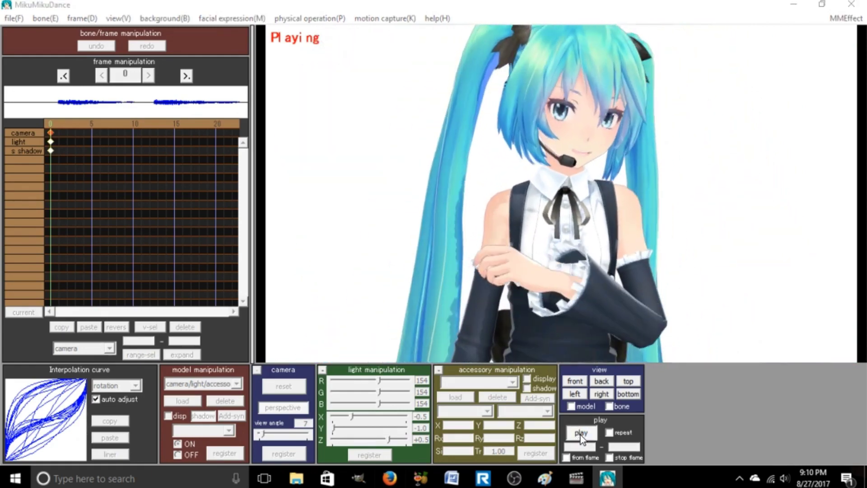
left_click(581, 433)
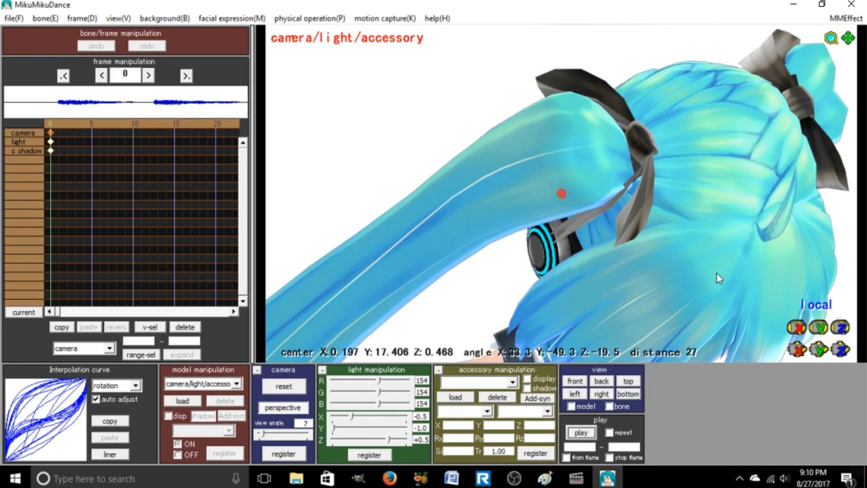
right_click_drag(717, 273, 602, 238)
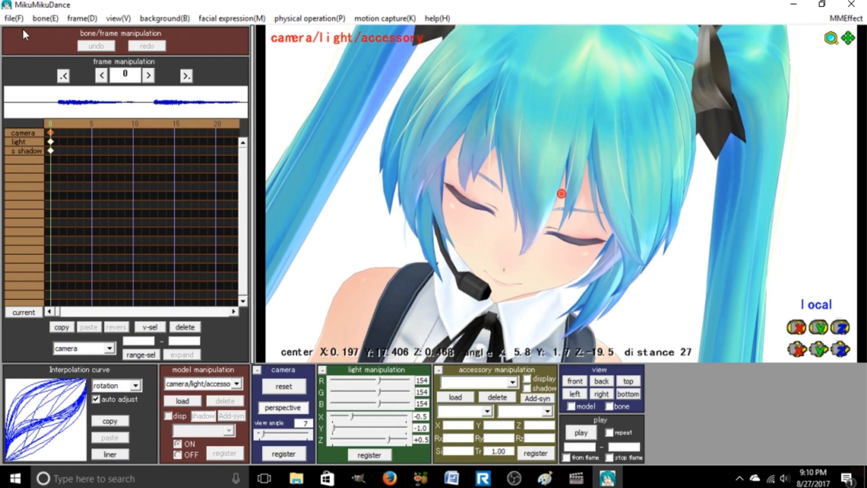
left_click(13, 18)
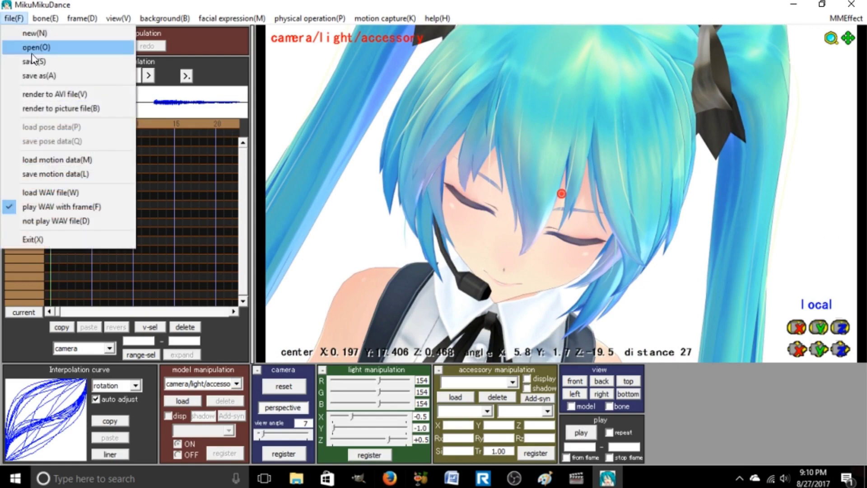
left_click(81, 95)
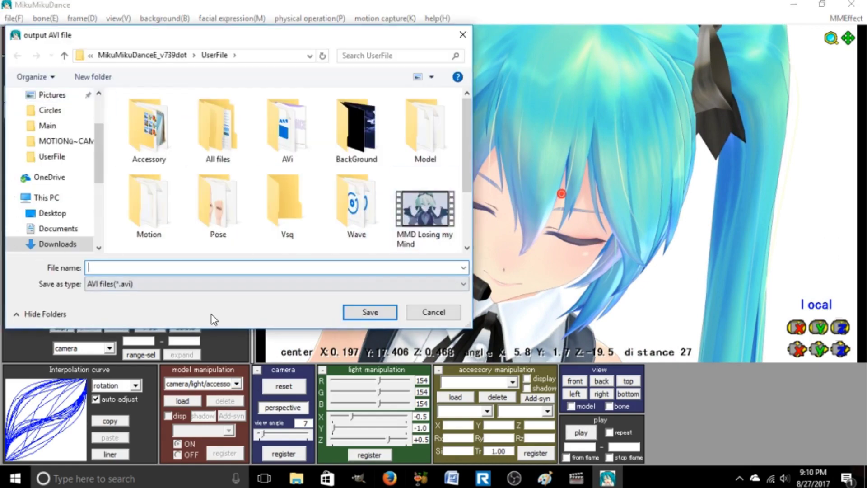
type("dyjhgfhg")
left_click(387, 312)
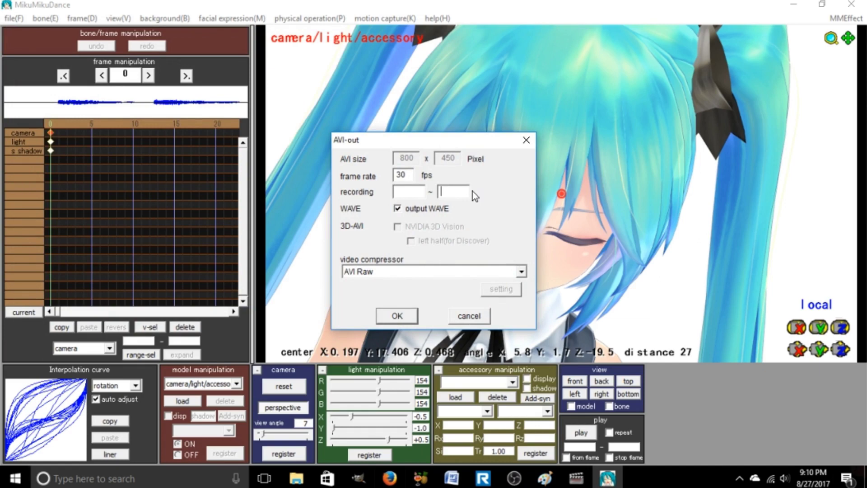
left_click(407, 193)
left_click(523, 143)
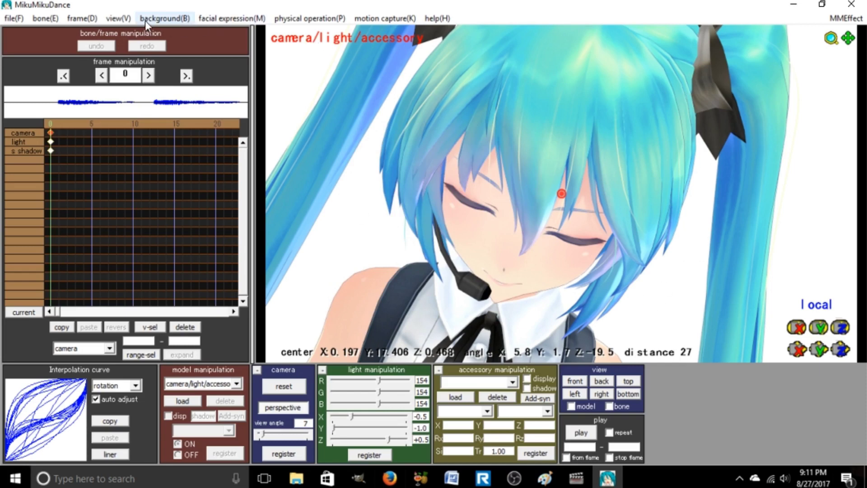
left_click(120, 19)
left_click(151, 66)
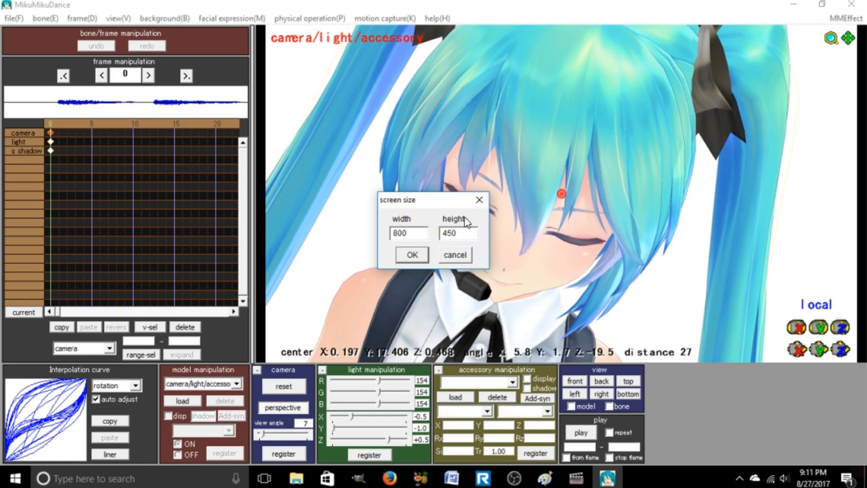
left_click(479, 200)
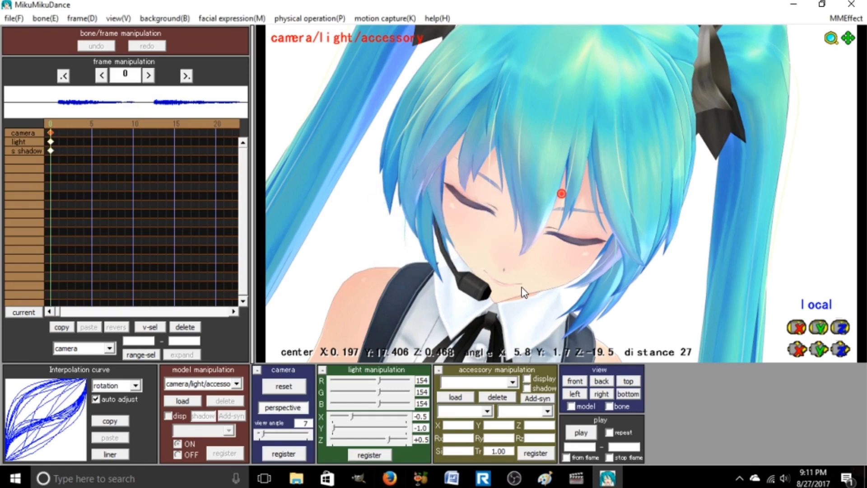
right_click_drag(524, 292, 341, 264)
scroll(397, 218, "down", 5)
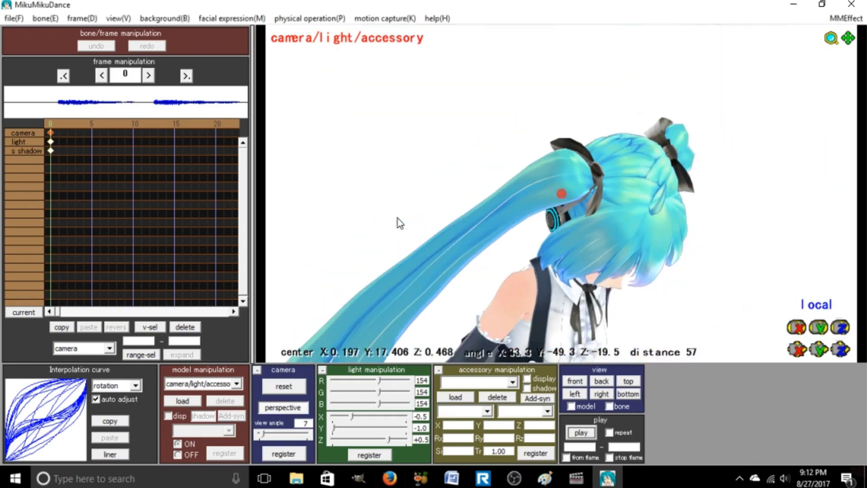
scroll(397, 218, "down", 5)
right_click_drag(398, 218, 492, 286)
scroll(514, 293, "down", 6)
scroll(514, 294, "down", 20)
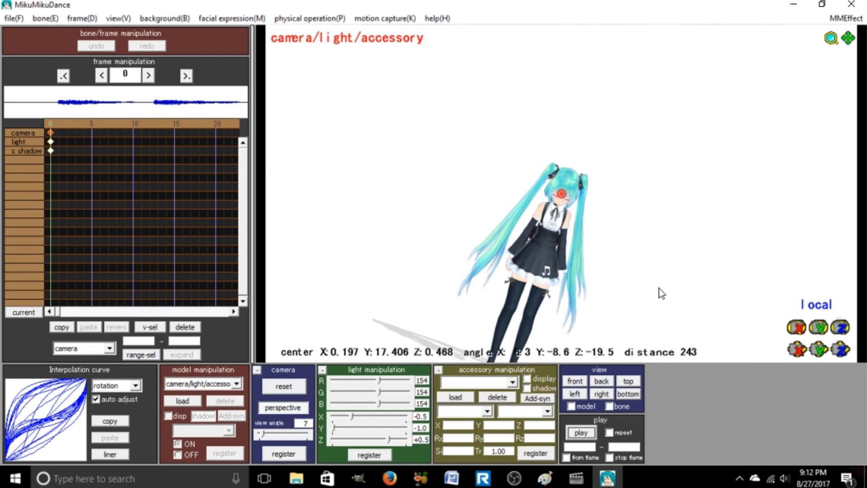
right_click_drag(658, 293, 727, 290)
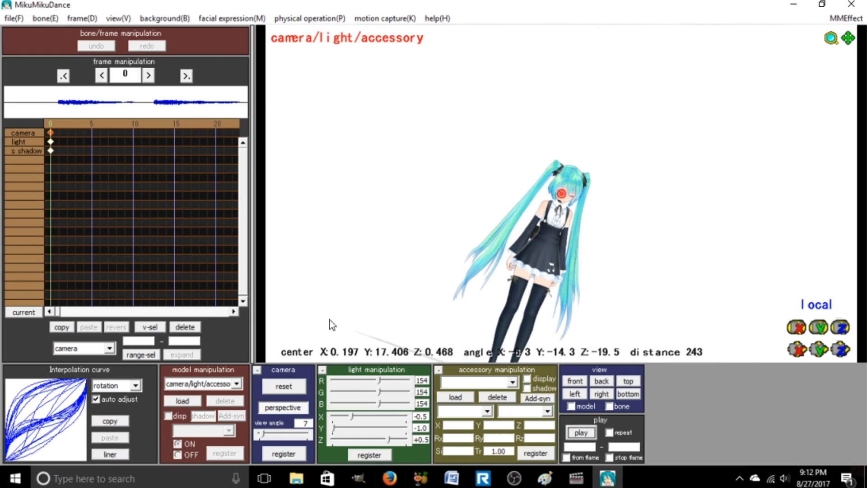
right_click_drag(335, 263, 385, 261)
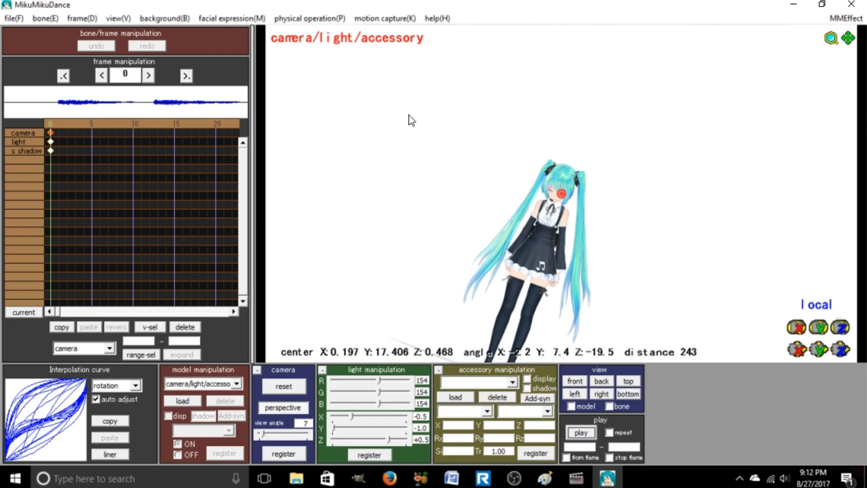
right_click_drag(494, 244, 472, 223)
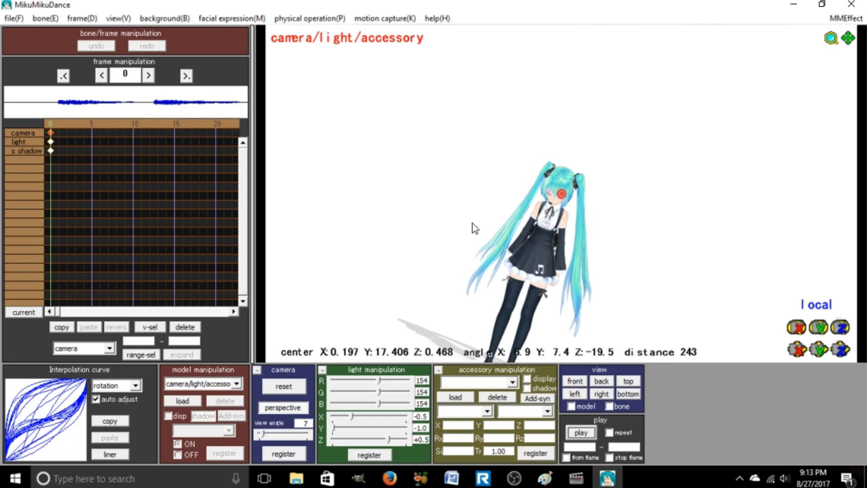
mouse_move(660, 245)
right_mouse_down()
mouse_move(652, 238)
mouse_move(672, 243)
right_mouse_up()
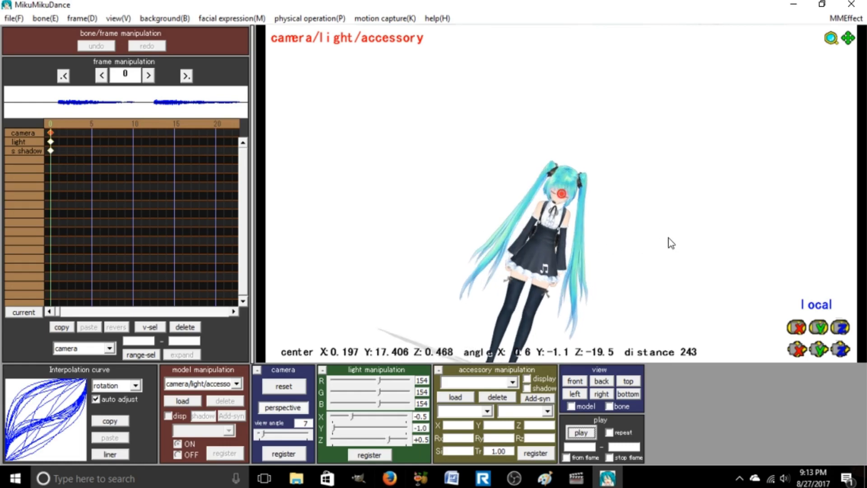
right_click_drag(484, 293, 351, 216)
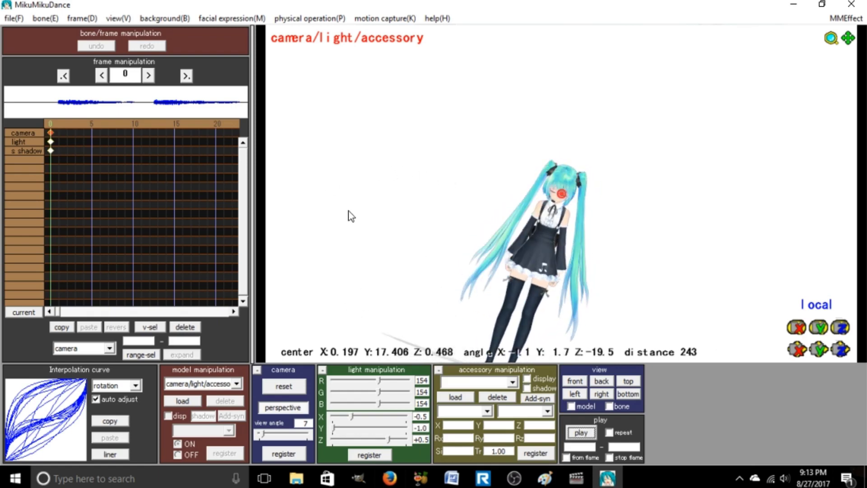